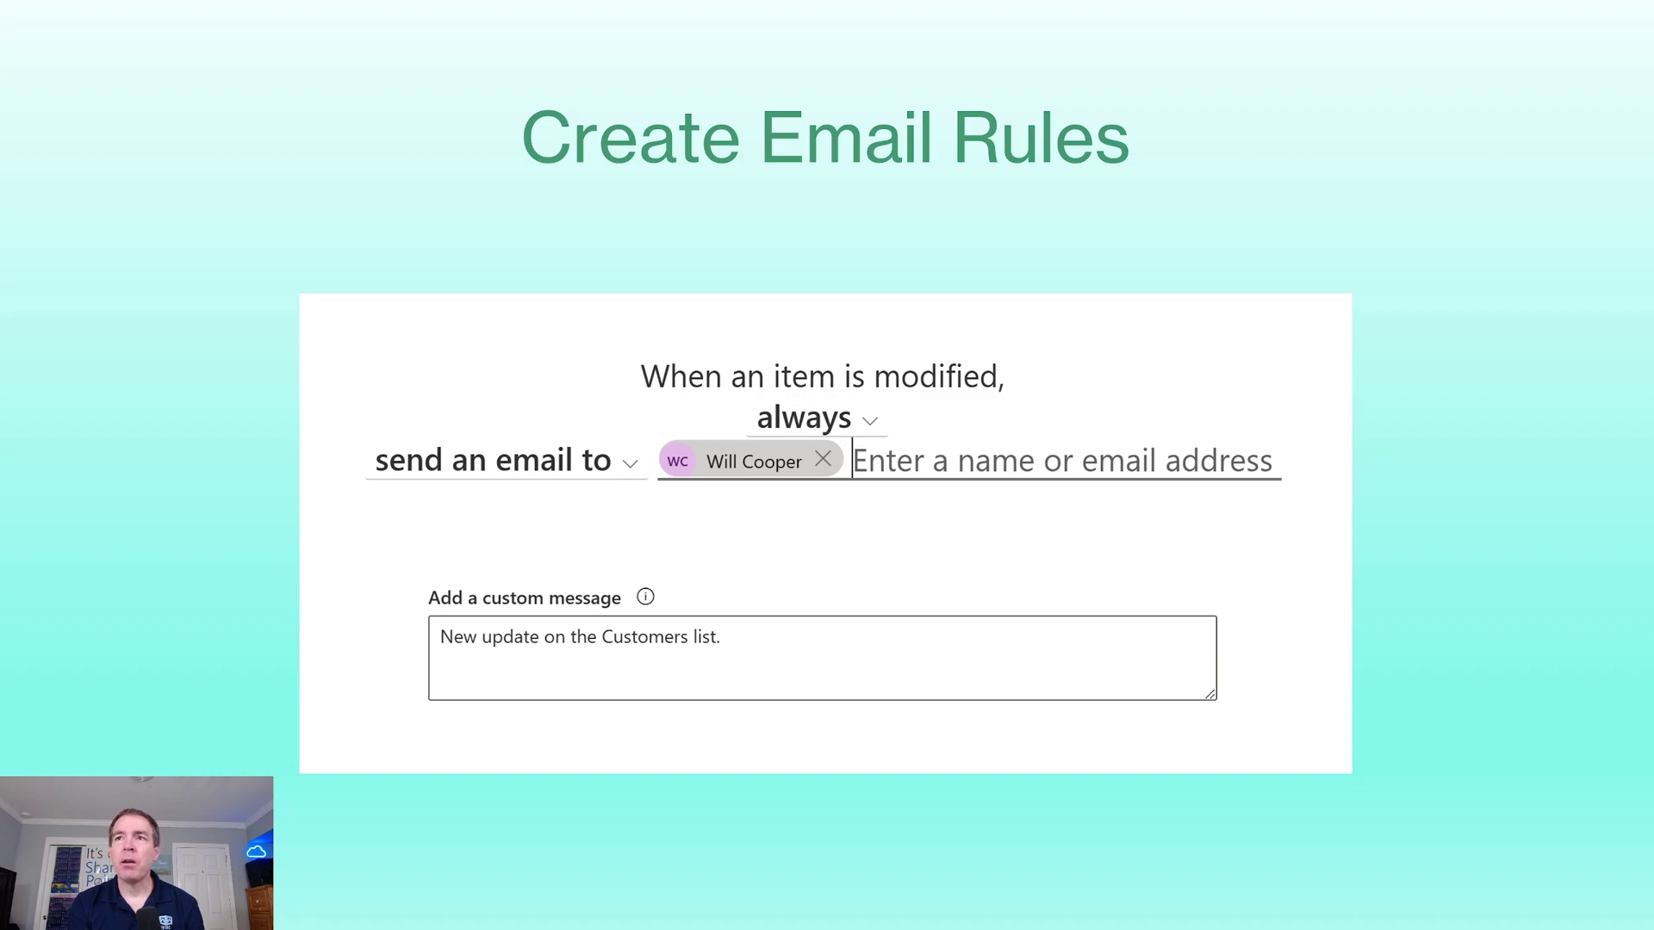
# Advance the slideshow to the Example Email slide showing a sample Customers update notification
pyautogui.press('Right')
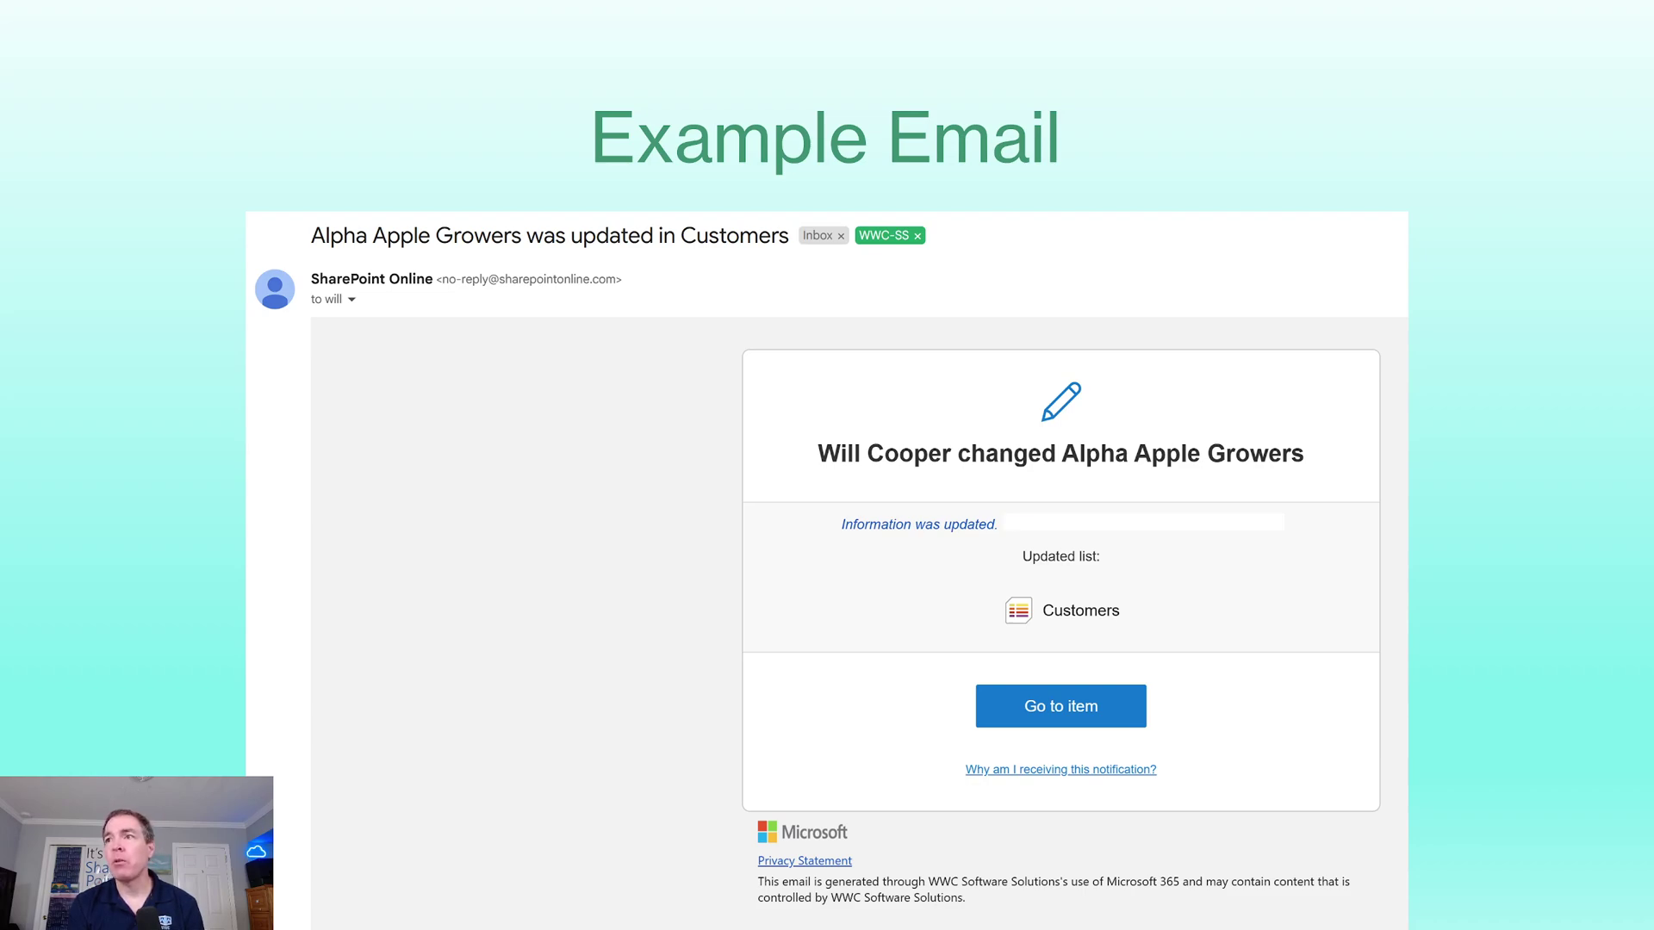
# Move past the last slide and exit the slide show to reveal the Customers list
pyautogui.press('Right')
pyautogui.press('Escape')
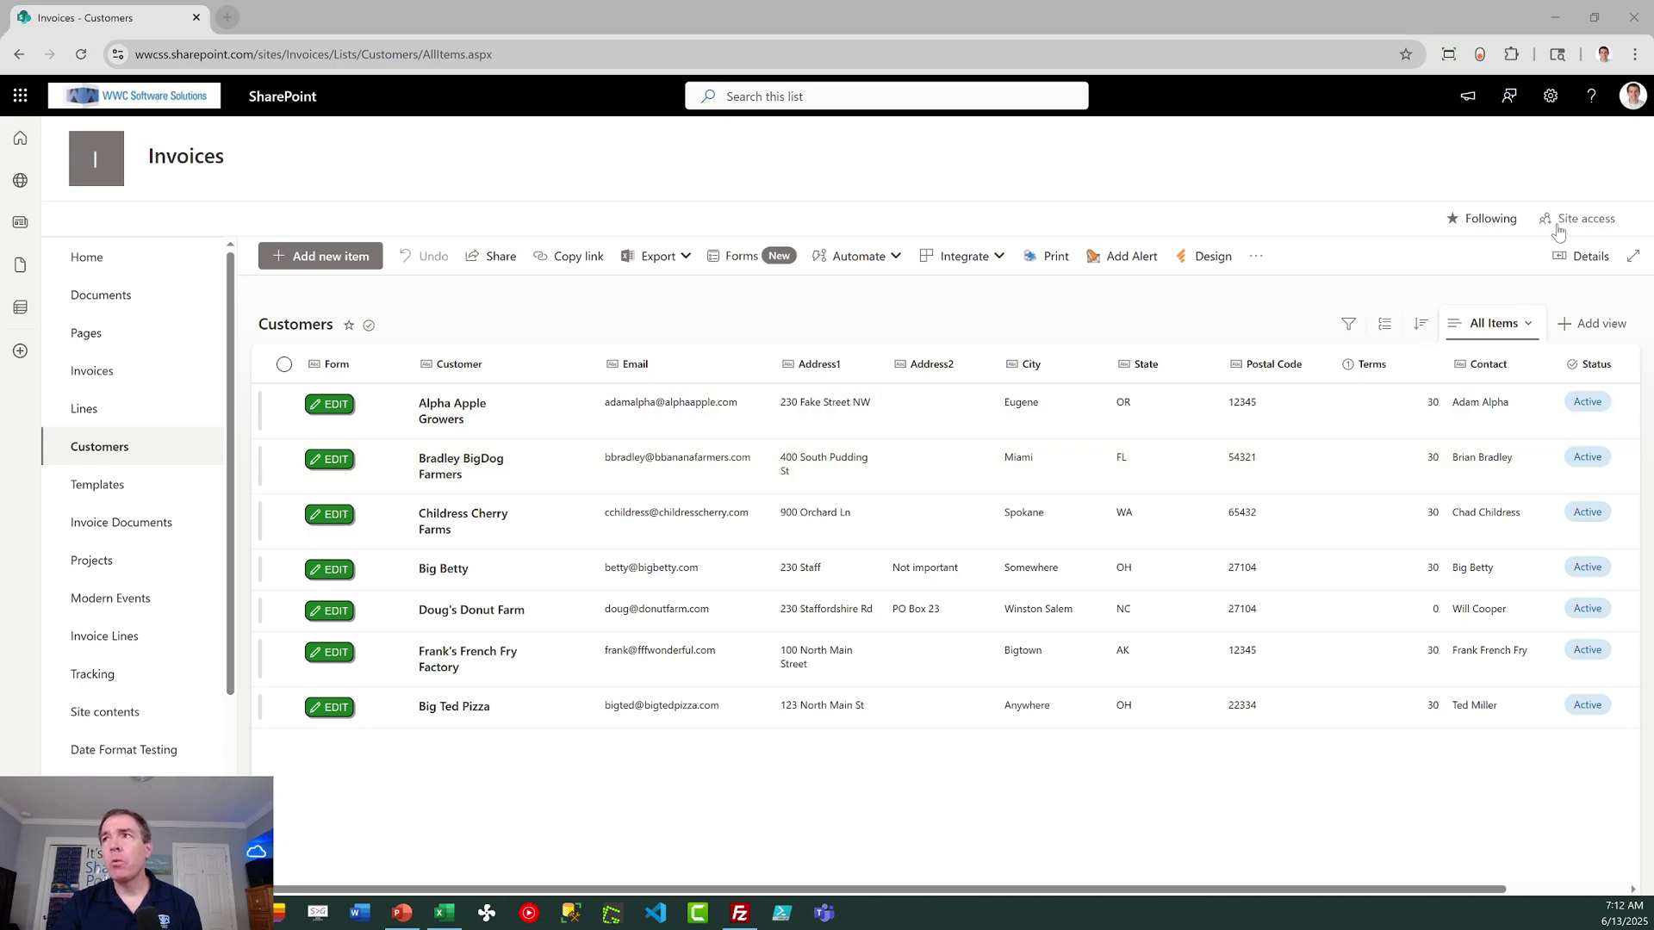
# Open the list toolbar's '...' overflow menu to reach the alert options
pyautogui.click(1263, 260)
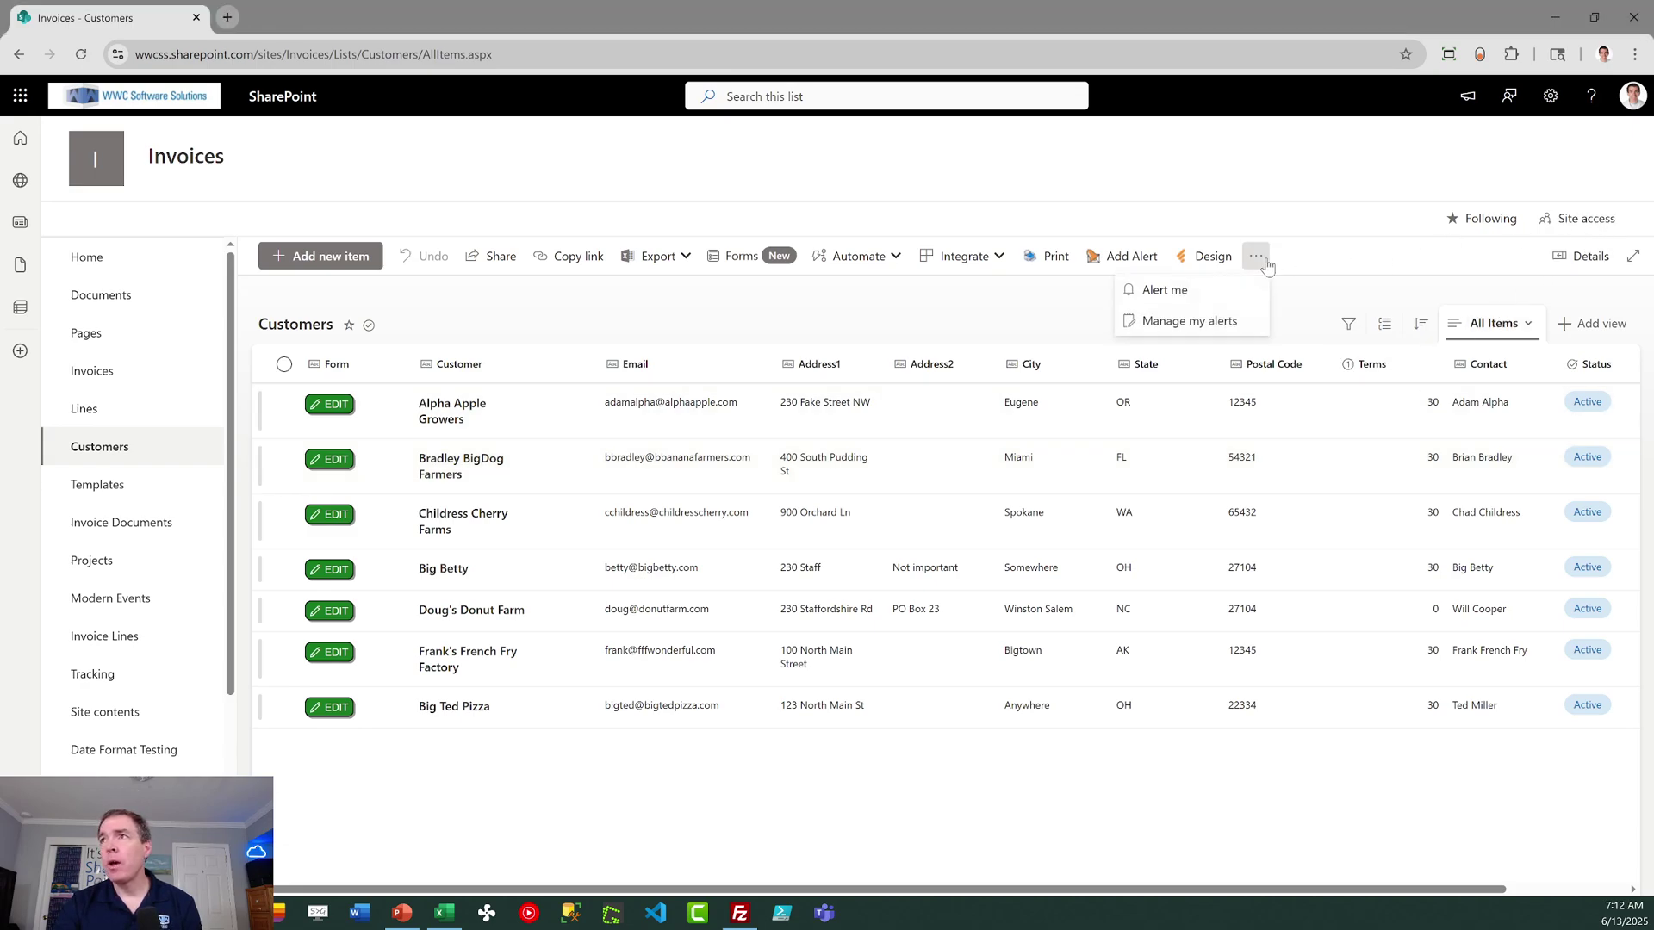
# In Manage my alerts, start a new alert for the Customers list and continue to its settings
pyautogui.click(1190, 322)
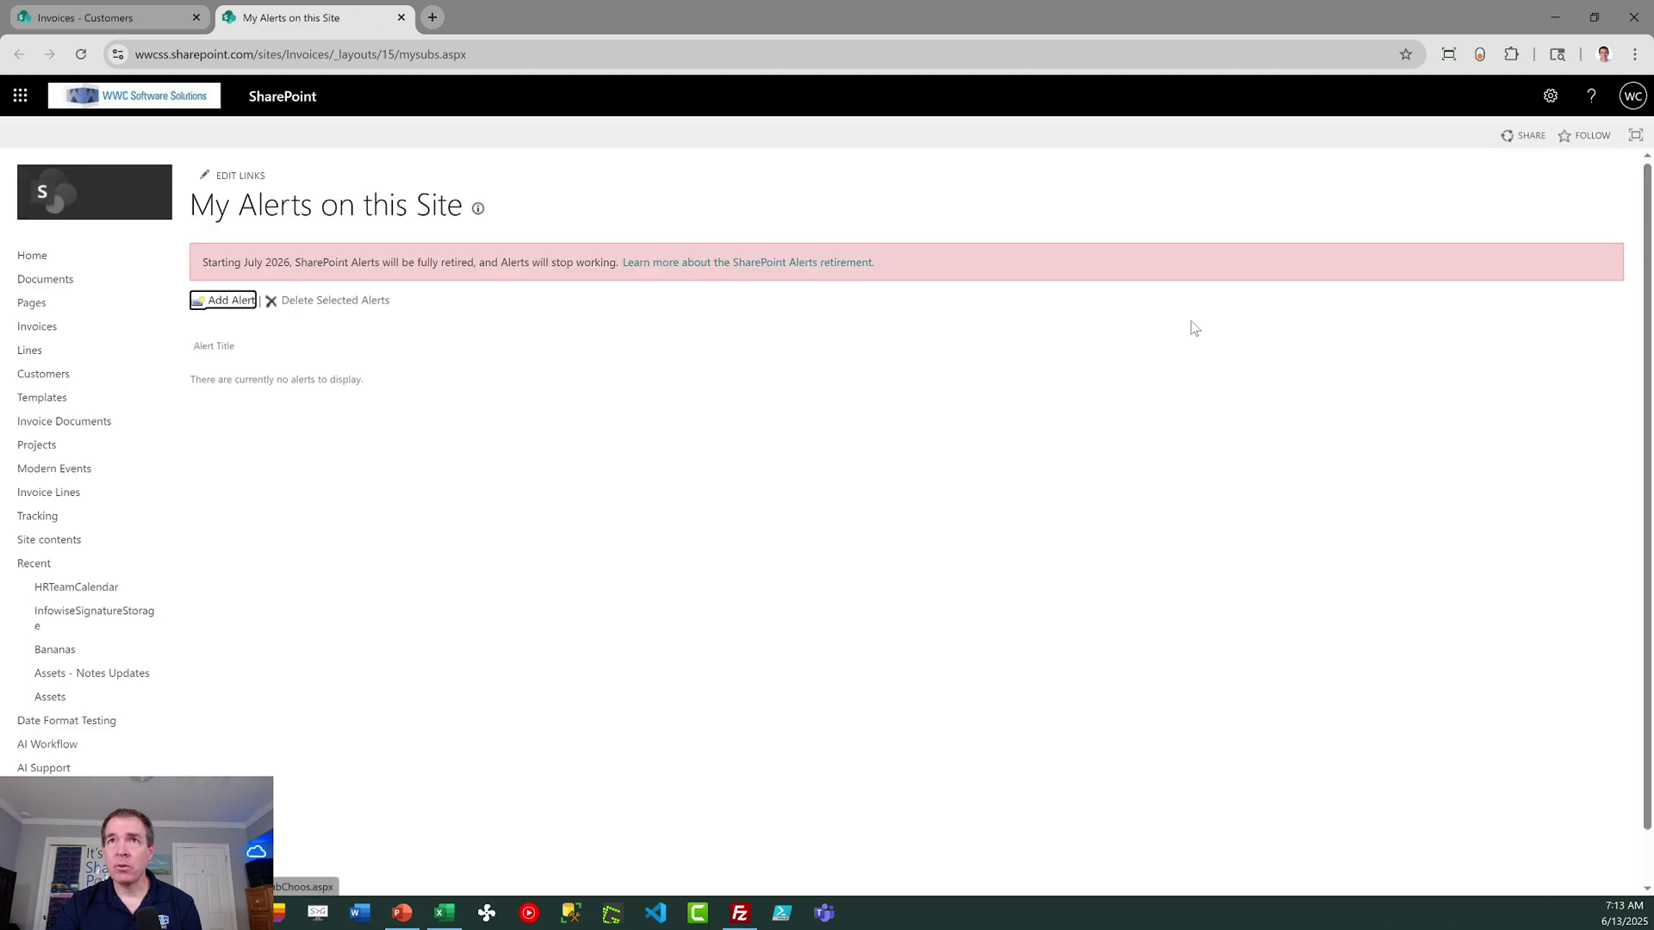
pyautogui.click(222, 304)
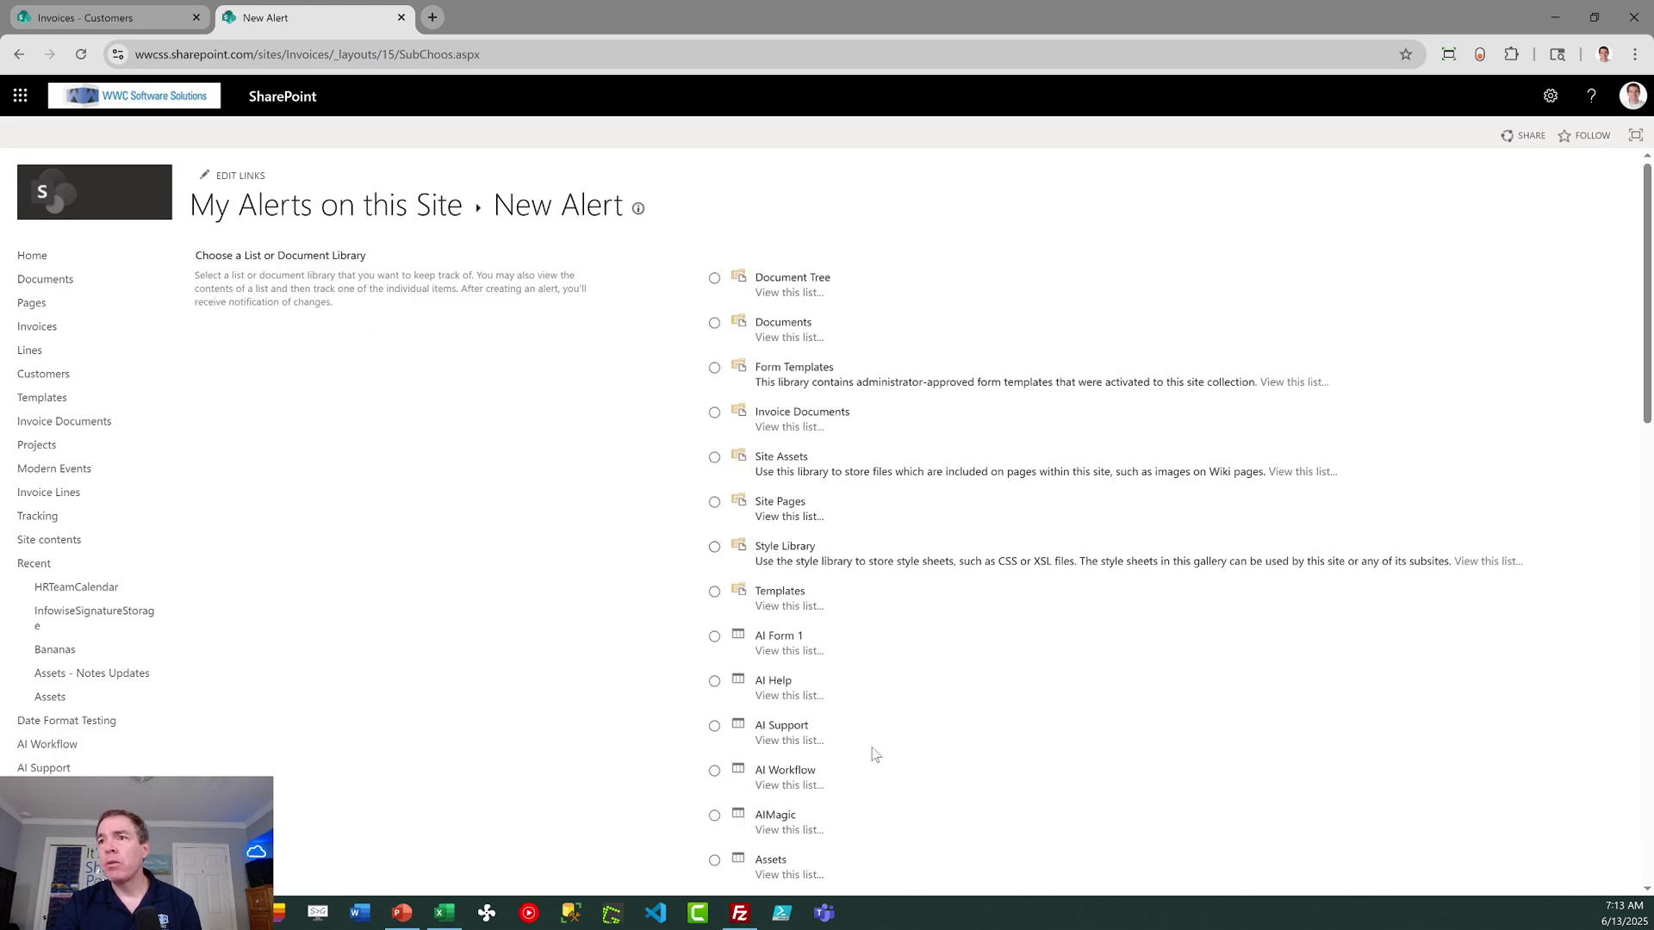
pyautogui.scroll(-5, 1651, 394)
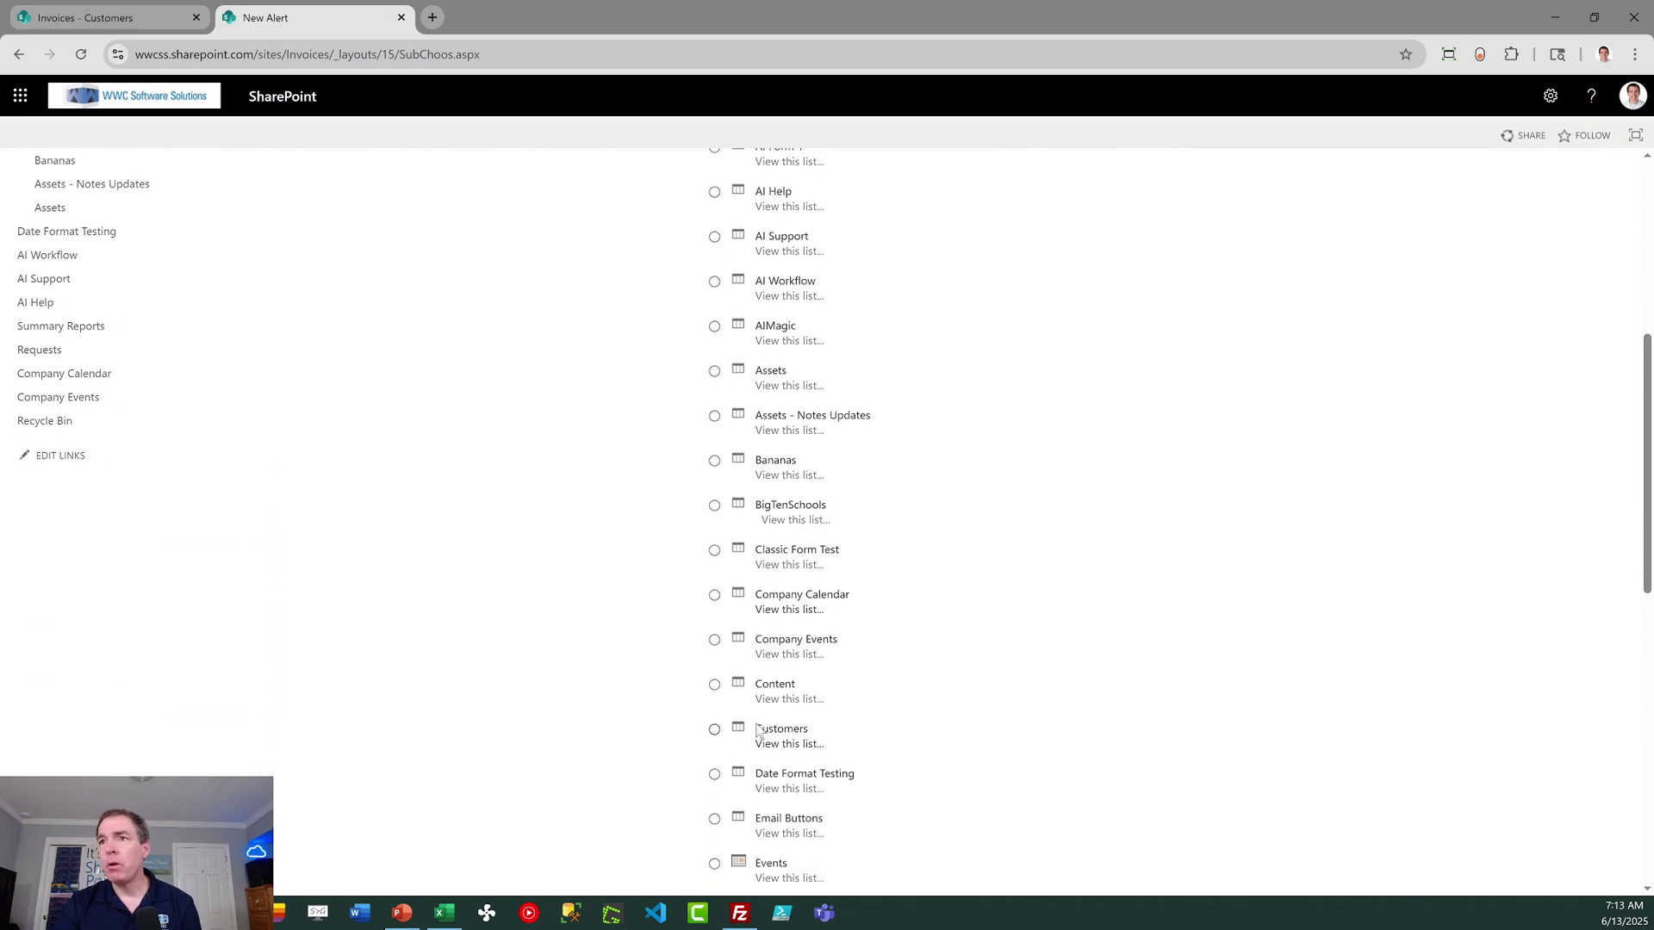
pyautogui.click(714, 729)
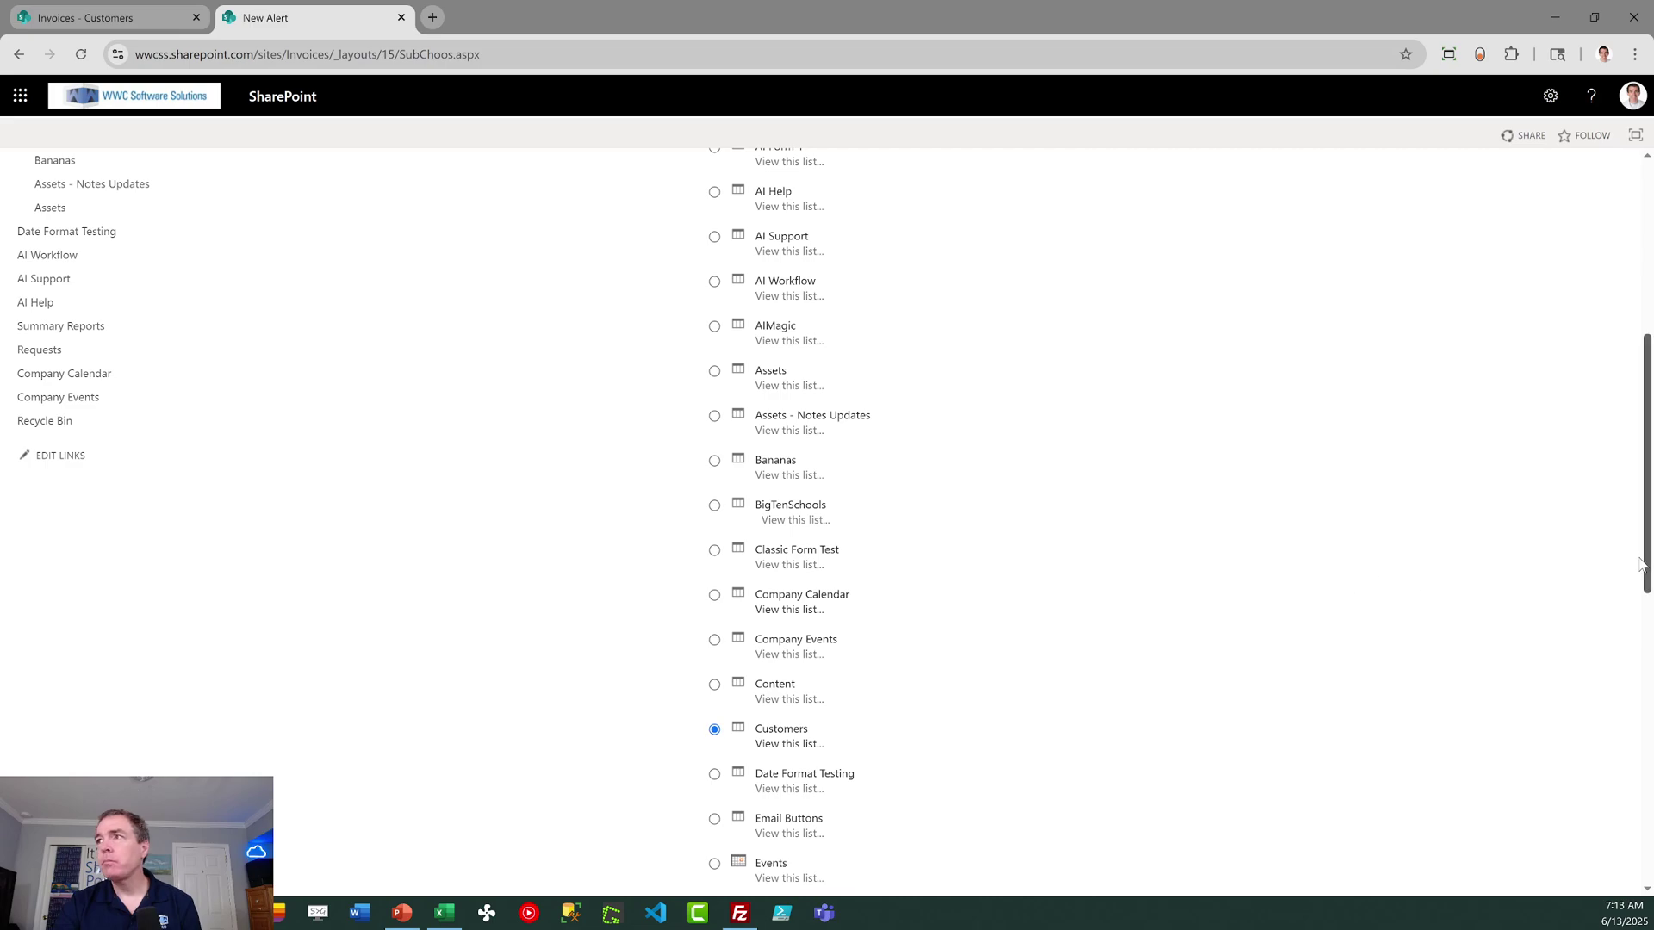
pyautogui.scroll(-10, 1645, 564)
pyautogui.click(1528, 789)
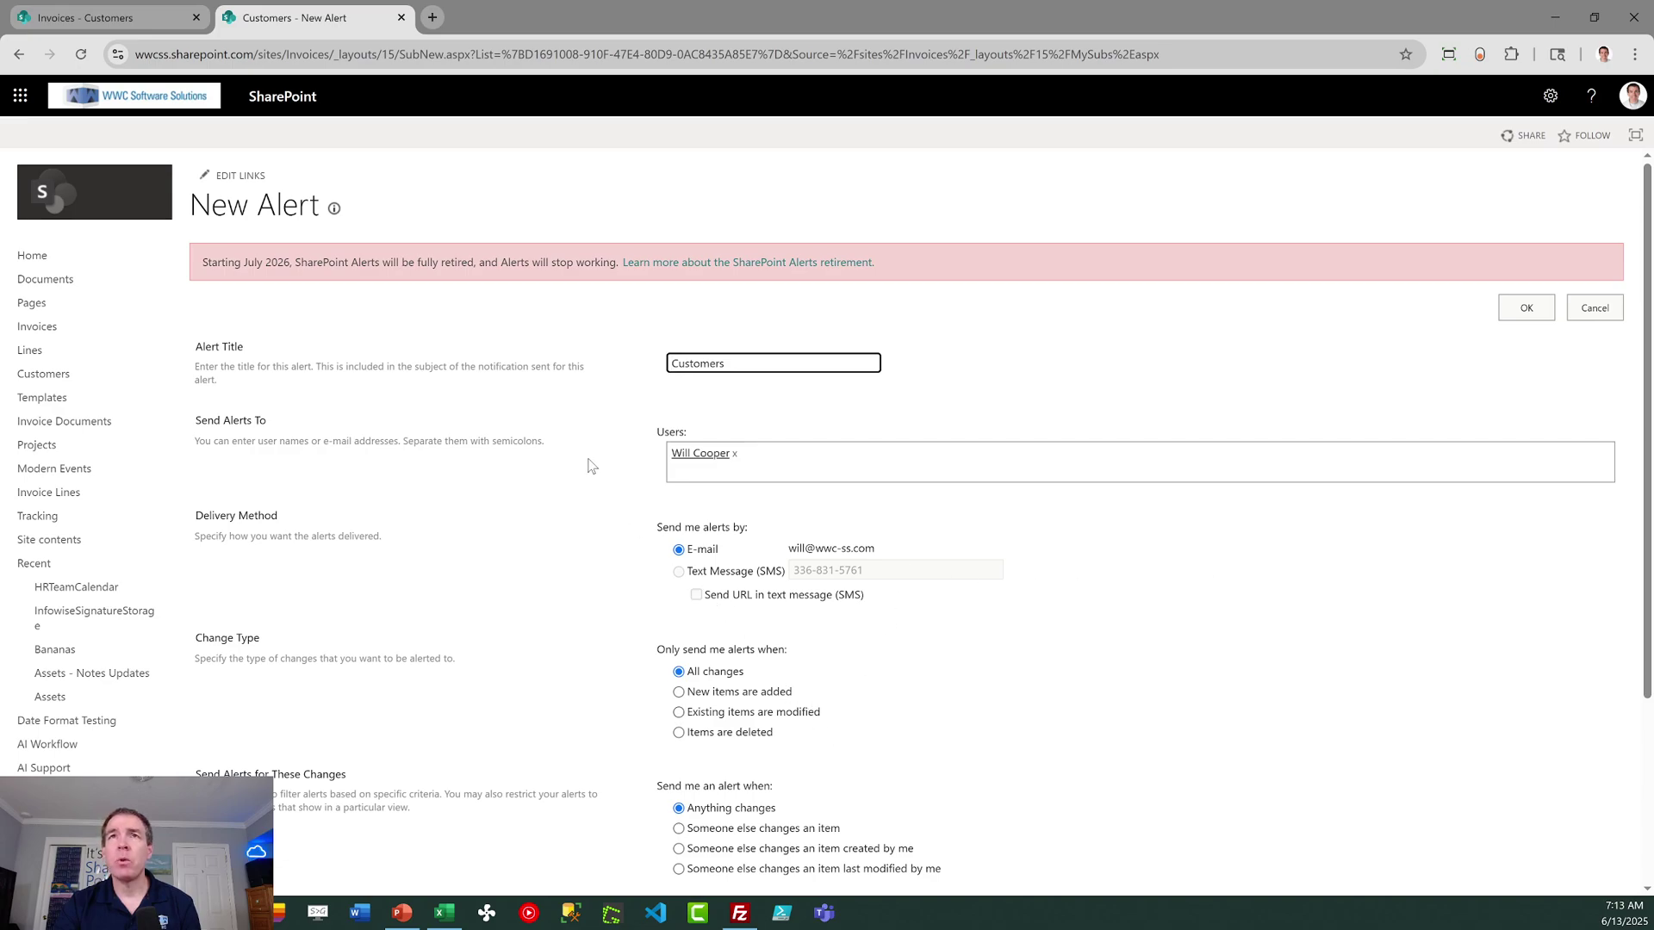
# Cancel the new alert and return to My Alerts on this Site
pyautogui.click(1602, 312)
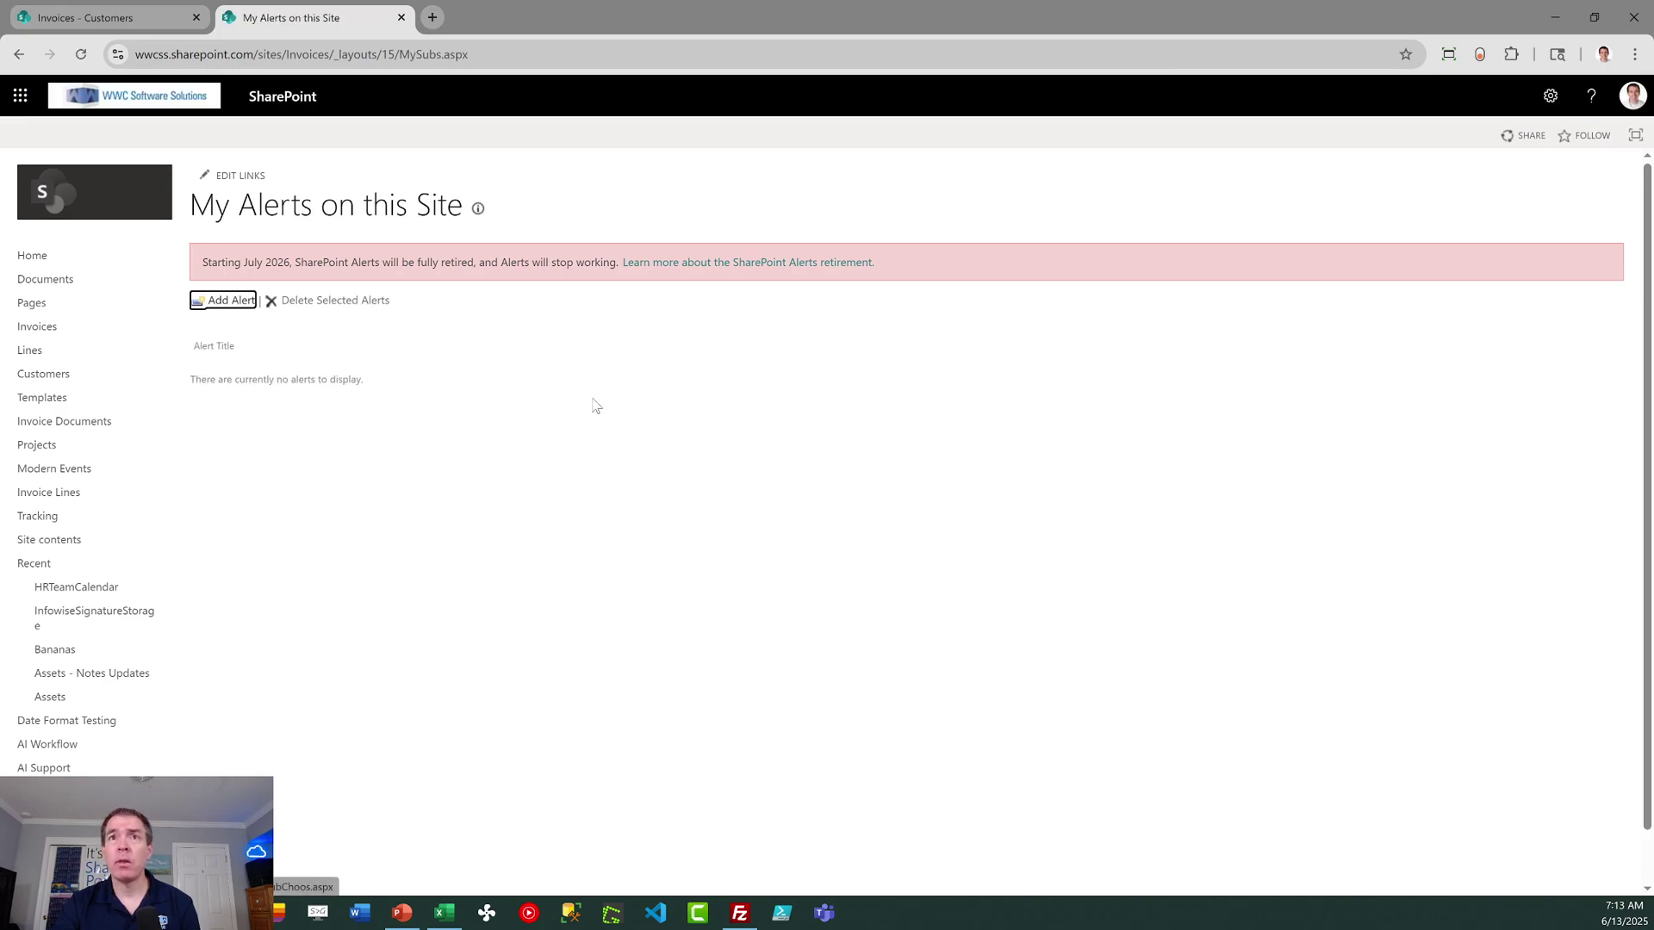
pyautogui.click(15, 54)
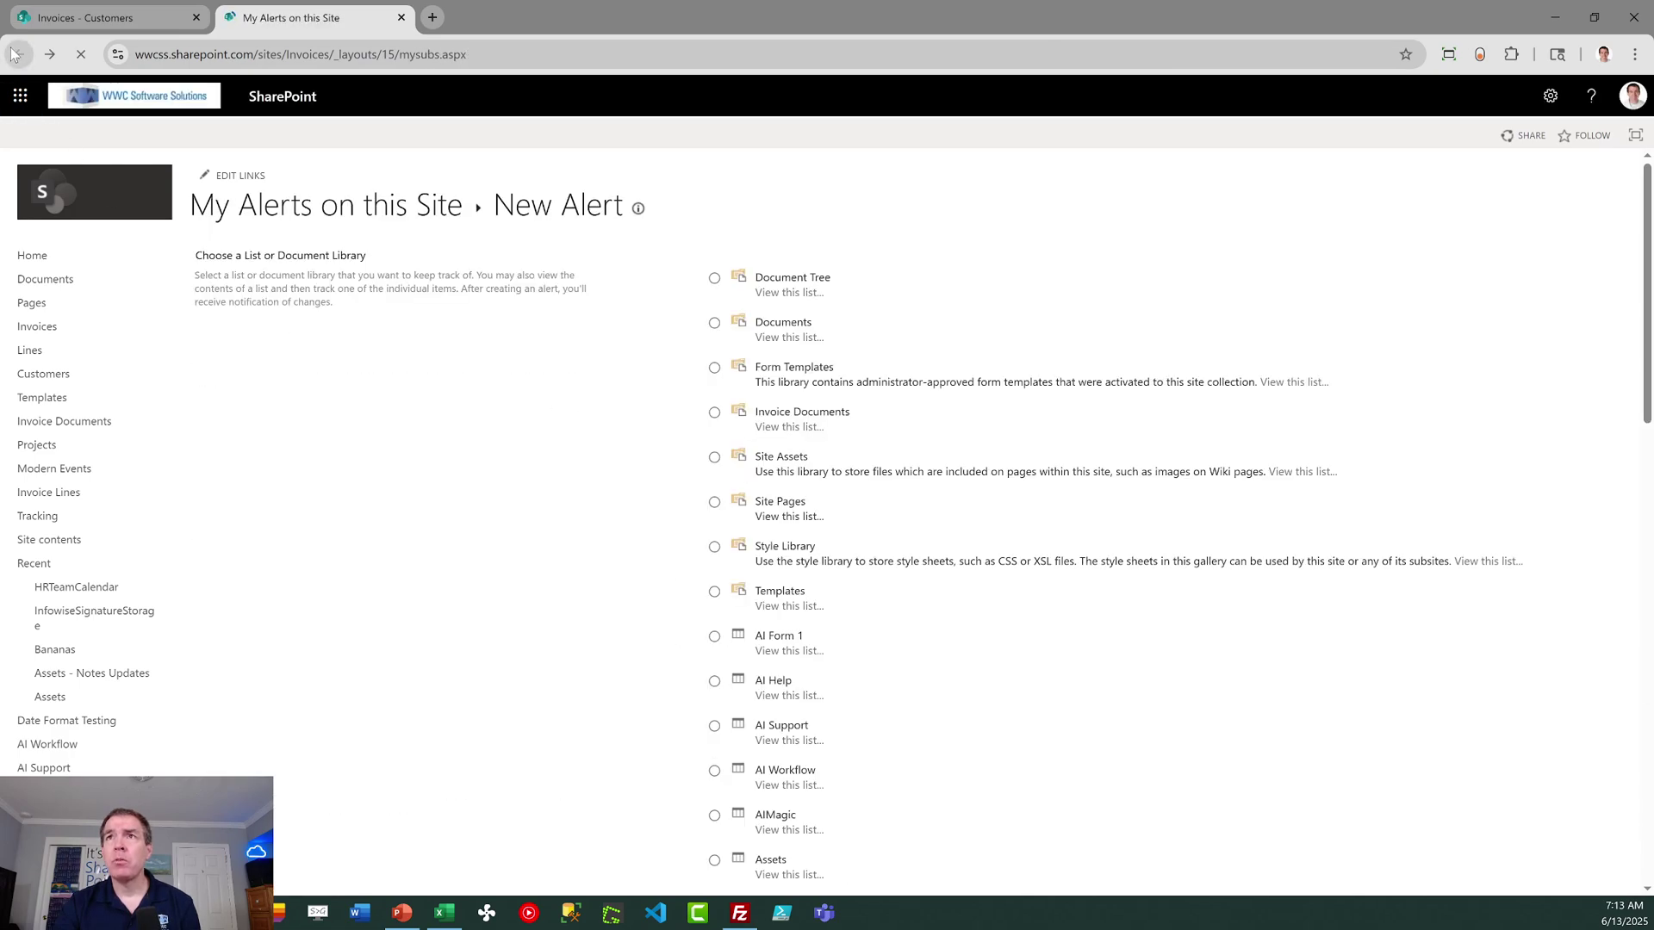
pyautogui.click(14, 54)
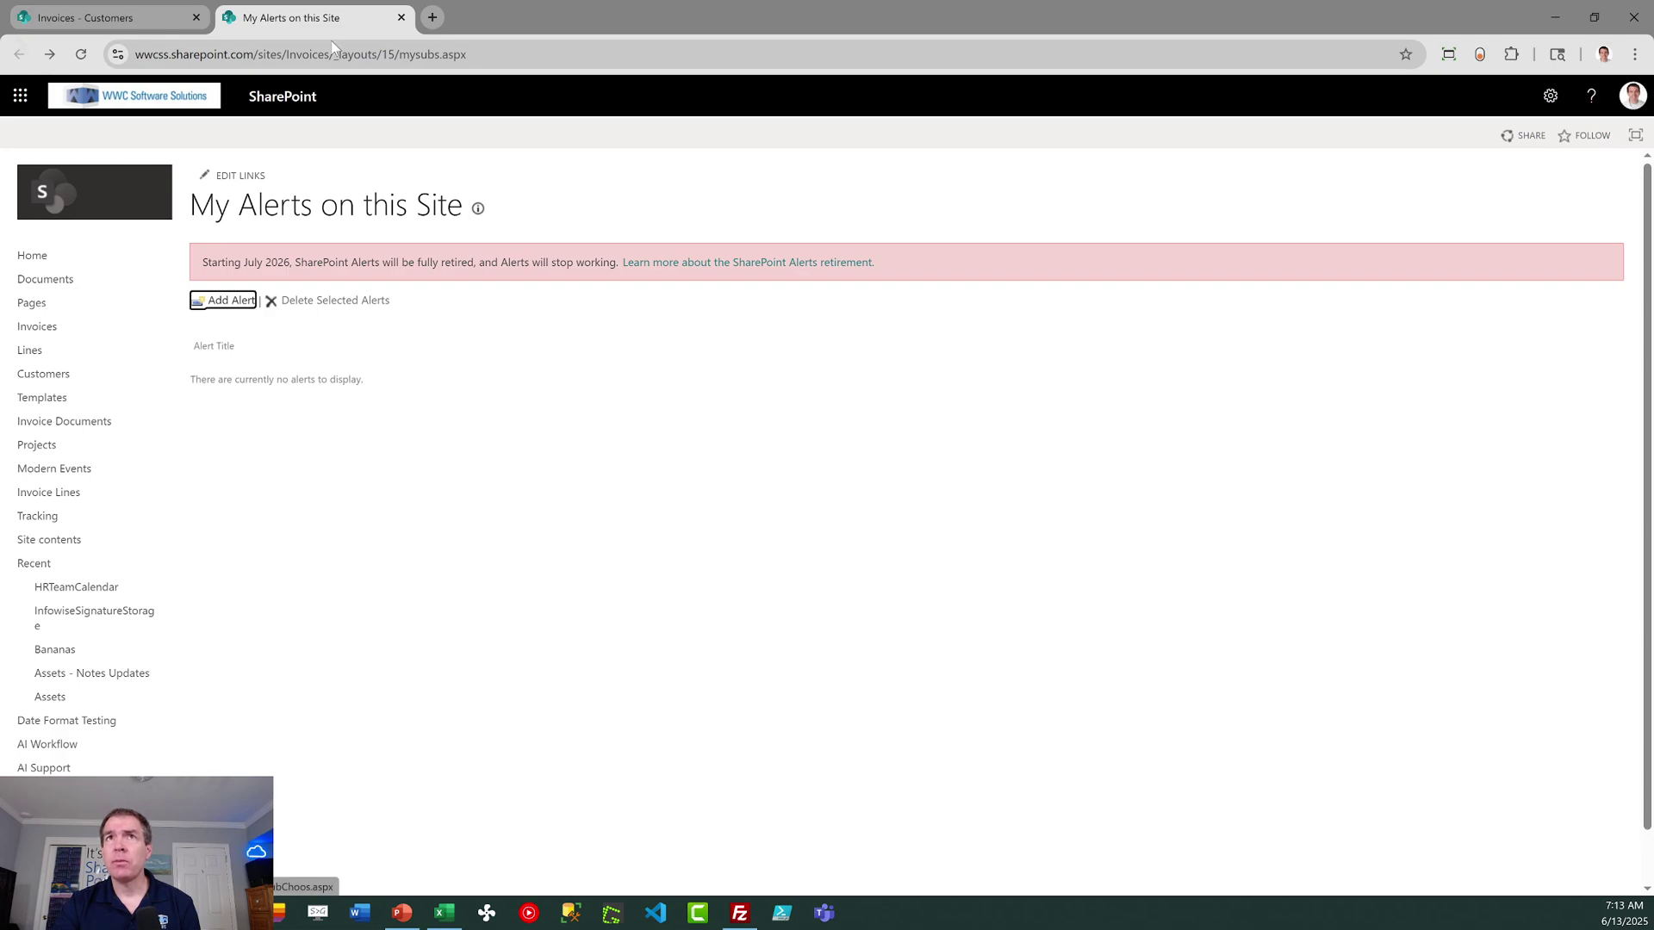
# Close the My Alerts tab and start a new rule from Automate > Rules
pyautogui.click(402, 18)
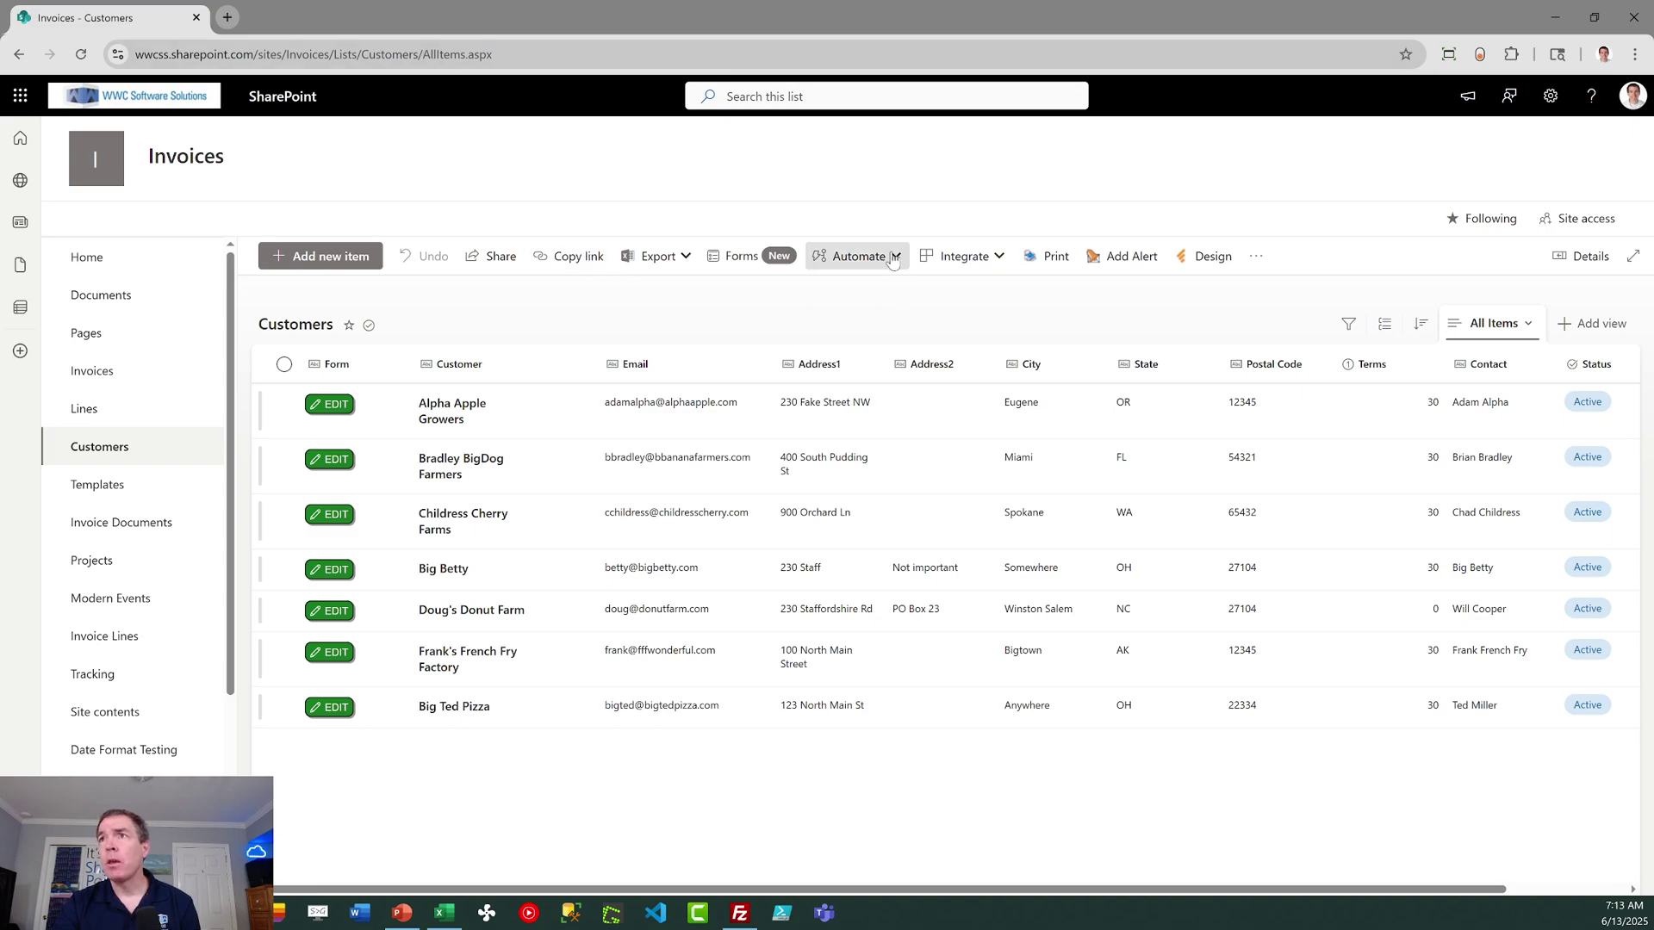
pyautogui.click(893, 259)
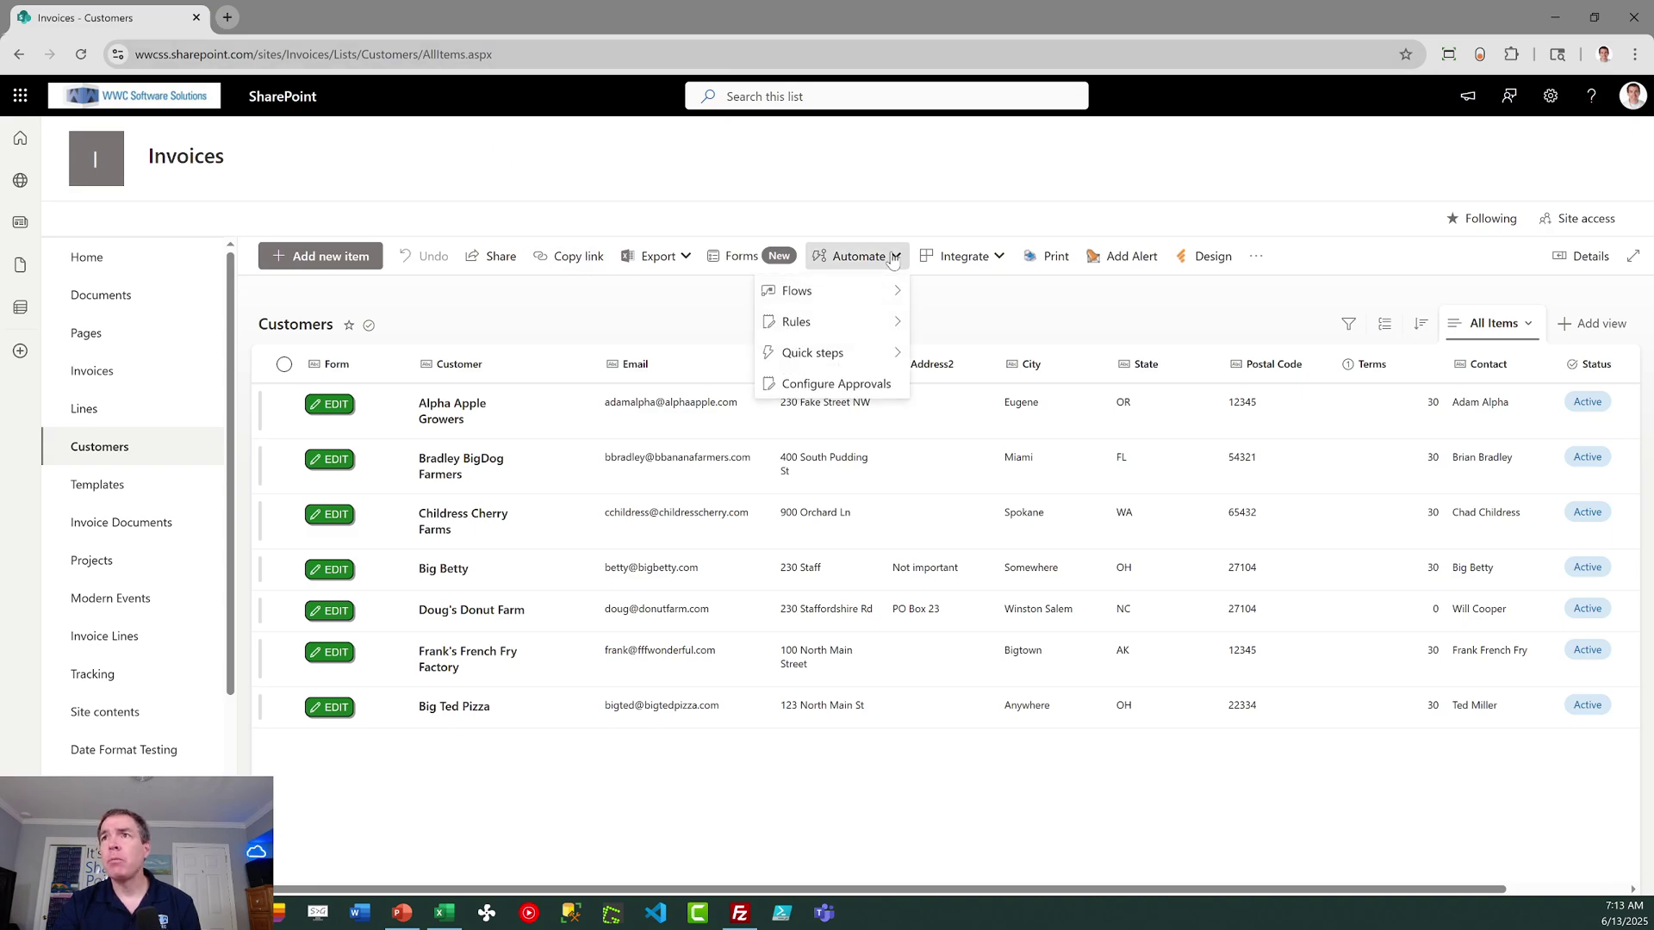
pyautogui.moveTo(829, 323)
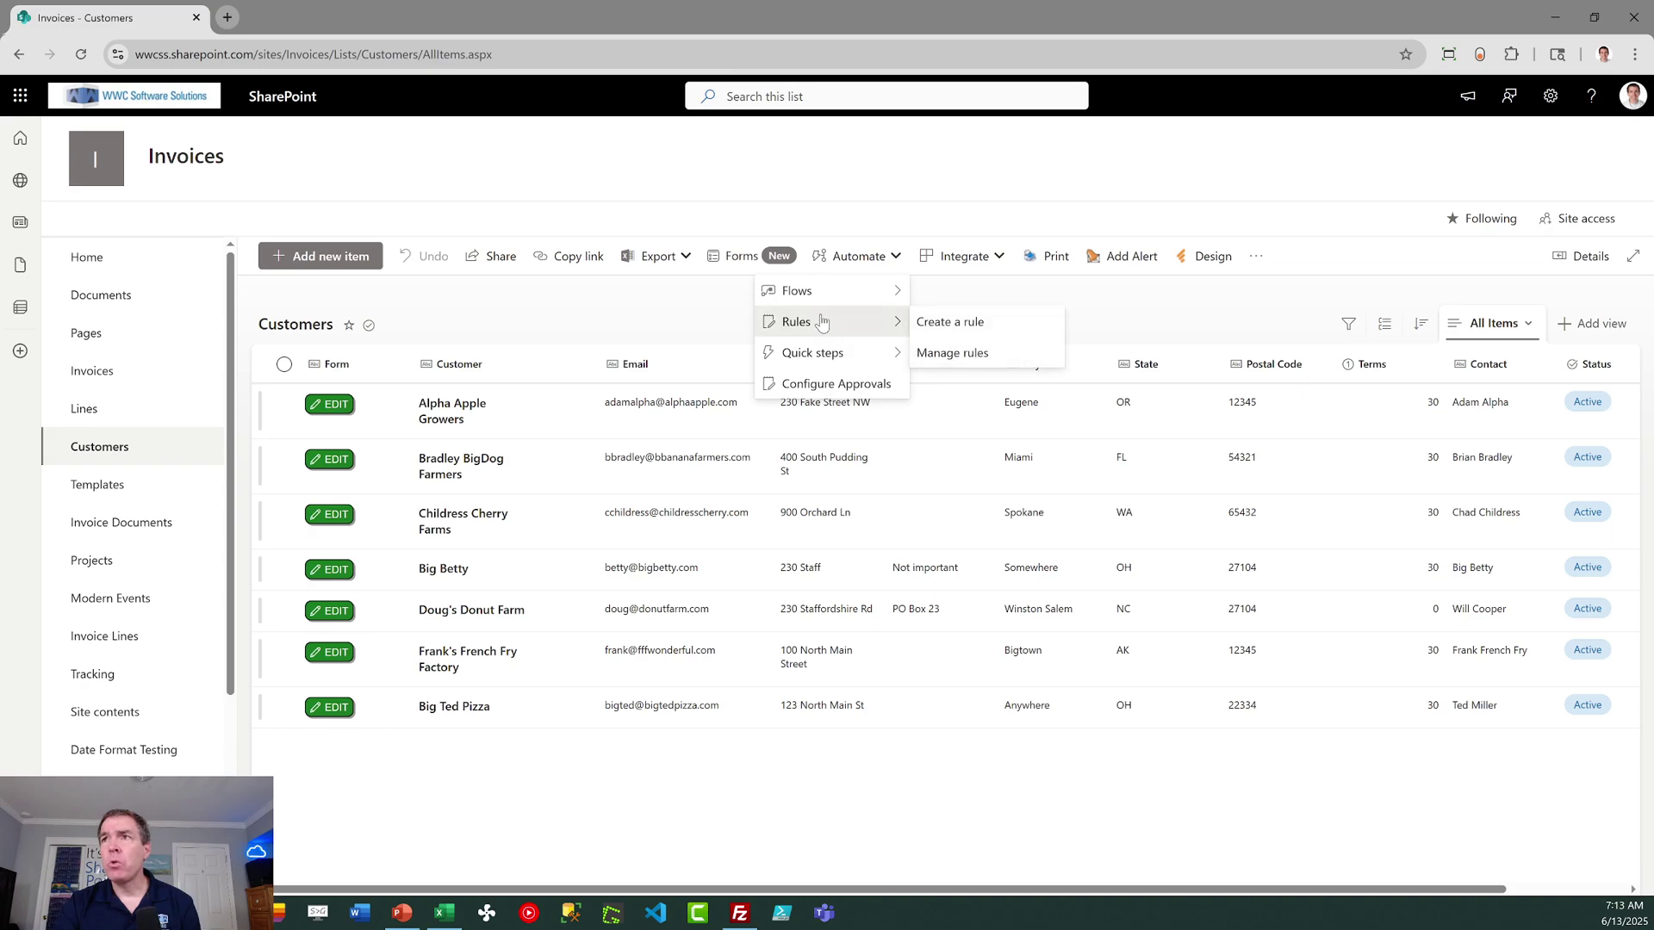
pyautogui.click(948, 326)
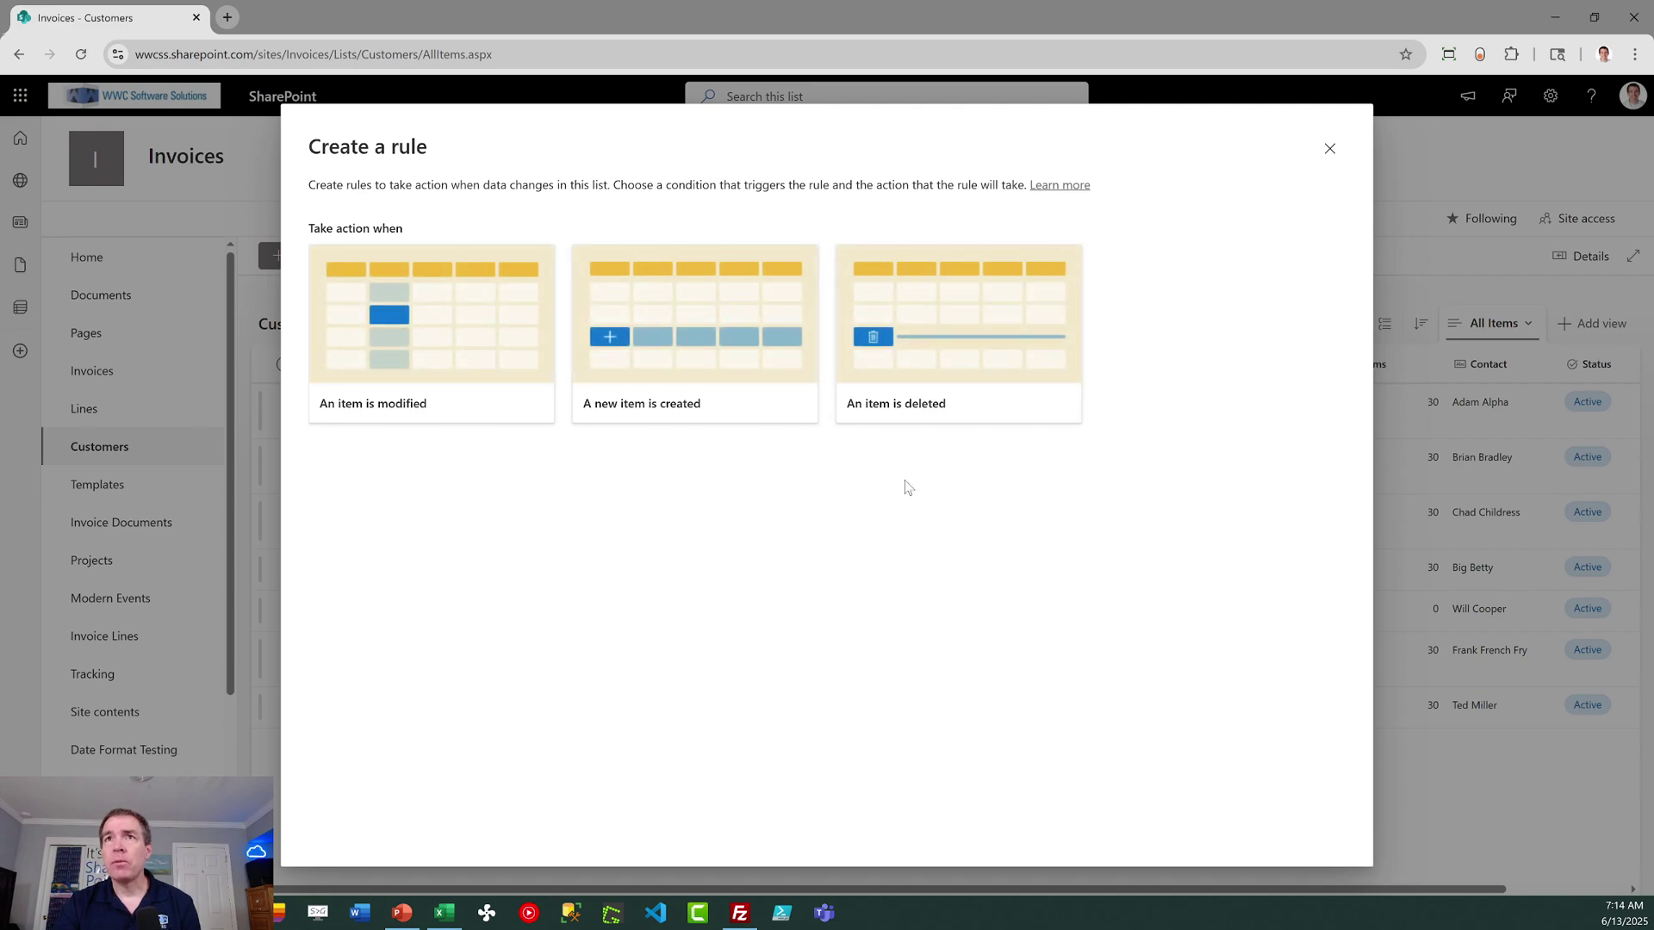
# Trigger the rule on item modification, emailing a chosen recipient with the message 'Take a look.'
pyautogui.click(473, 340)
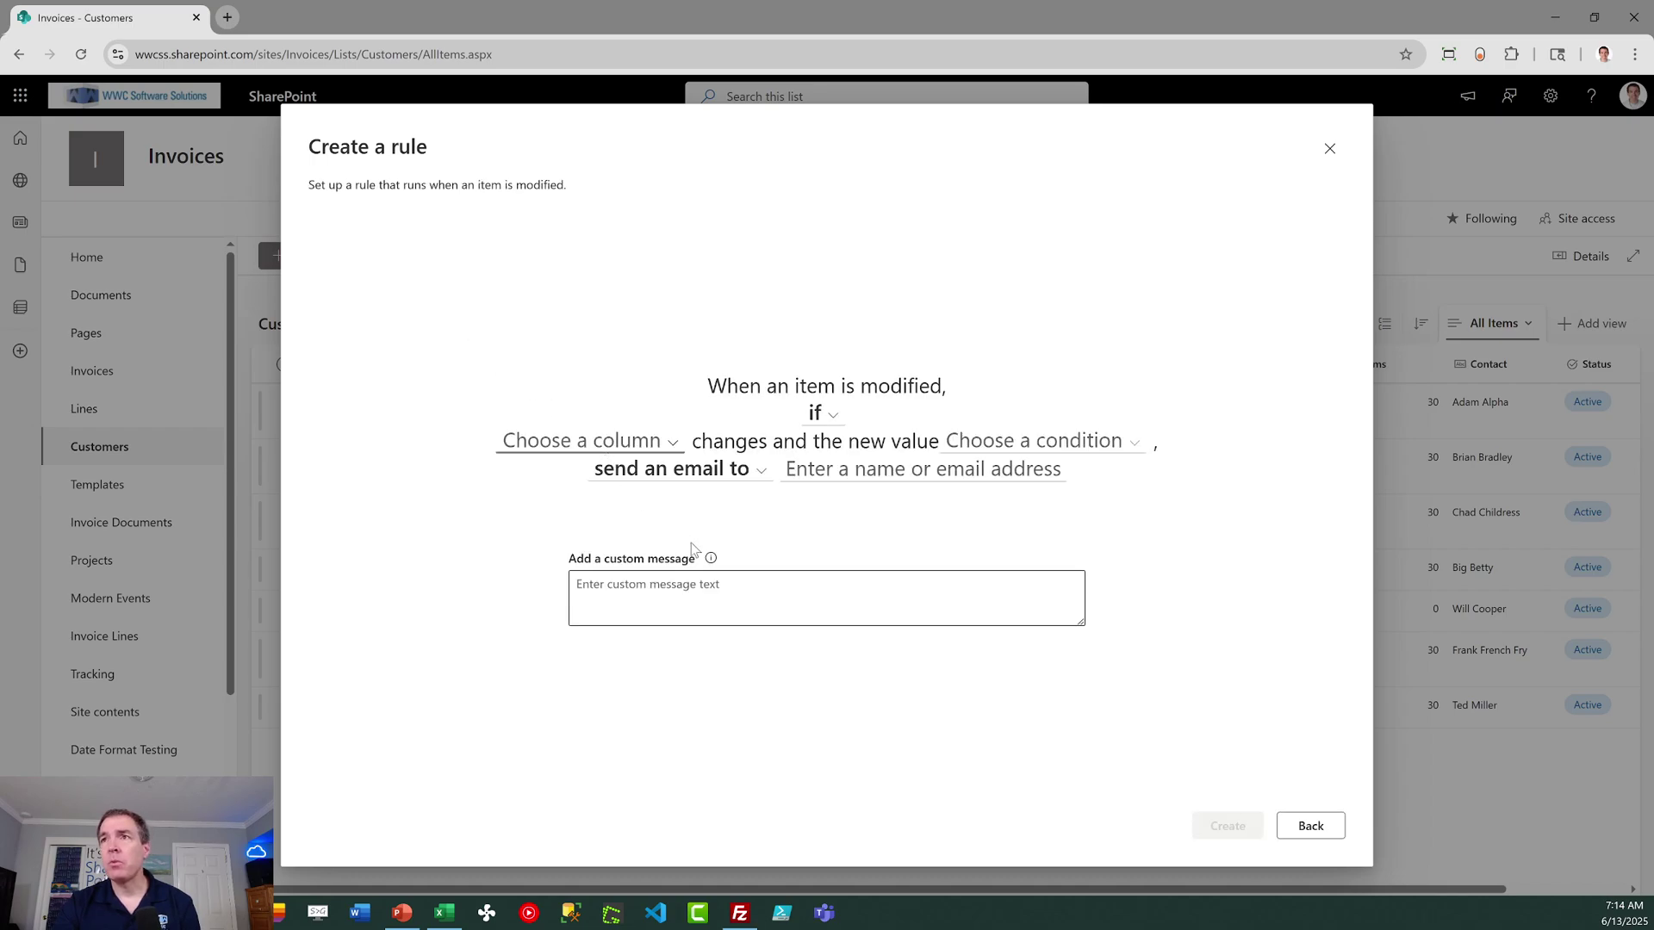
pyautogui.click(846, 468)
pyautogui.write('will co')
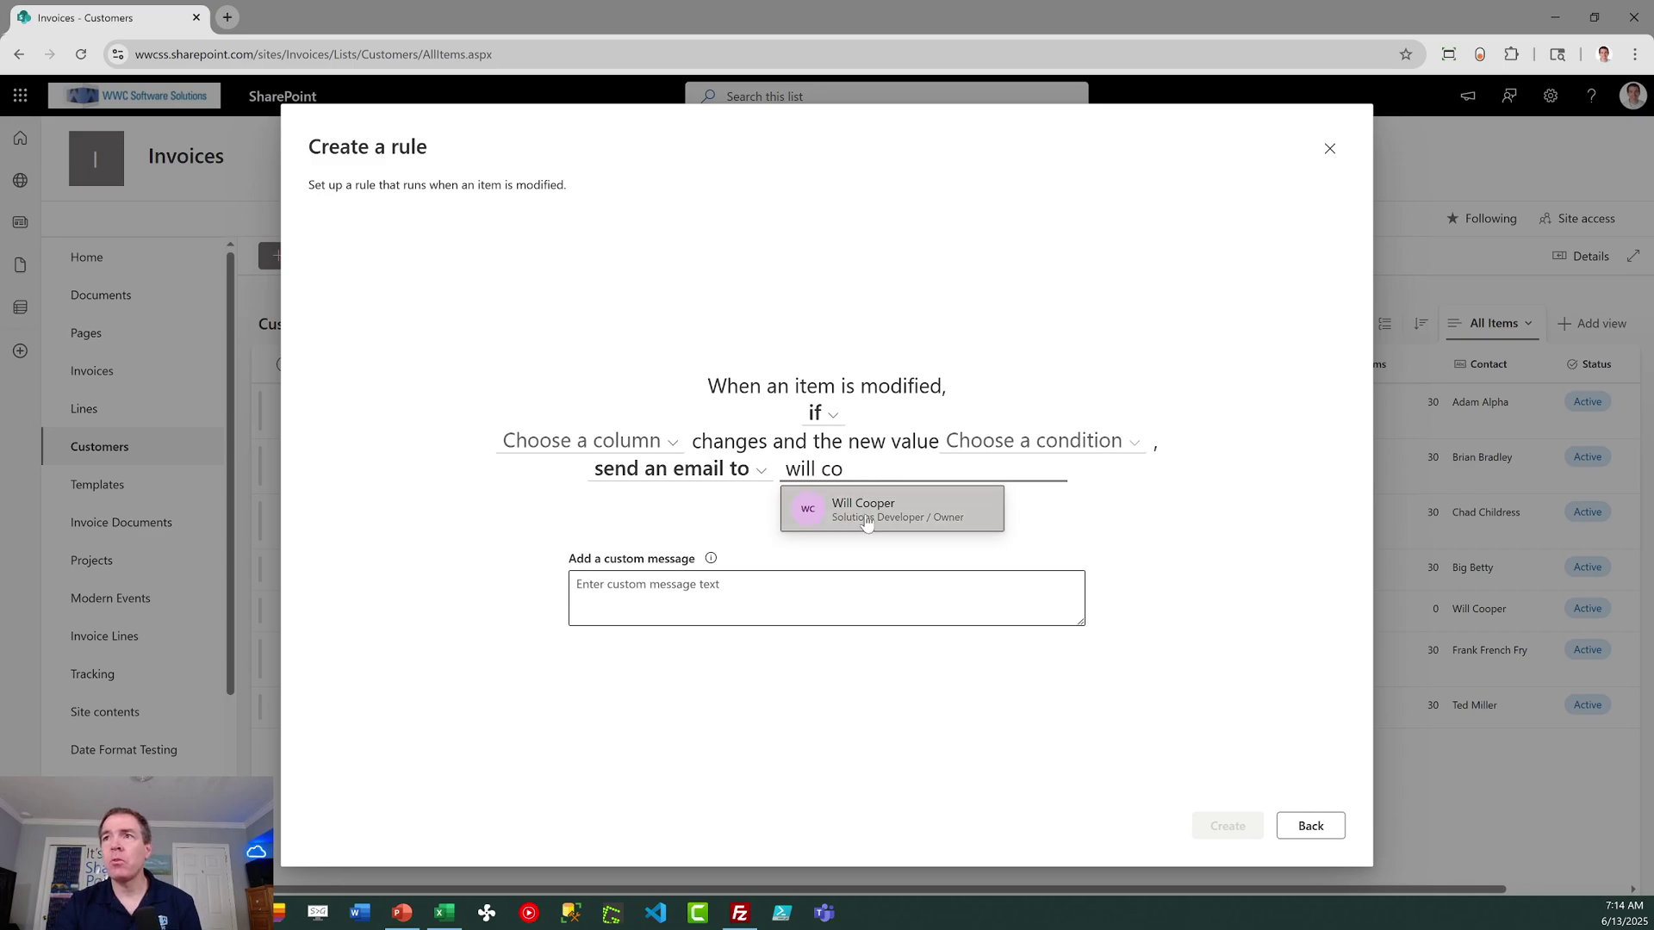
pyautogui.click(867, 517)
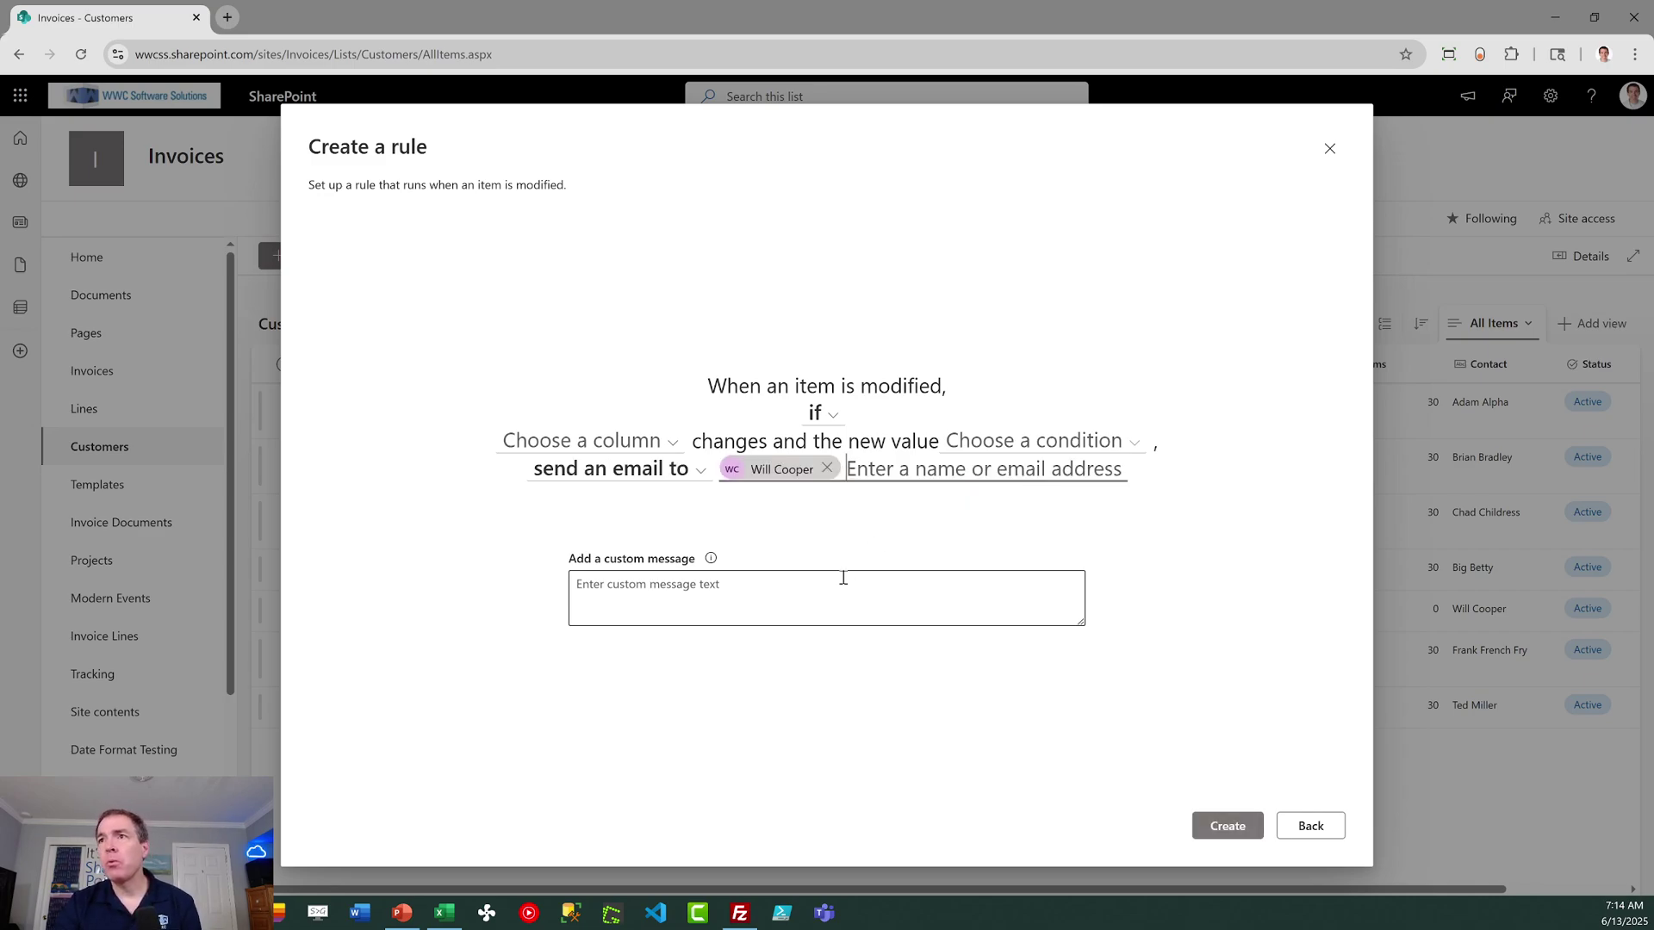
pyautogui.click(802, 590)
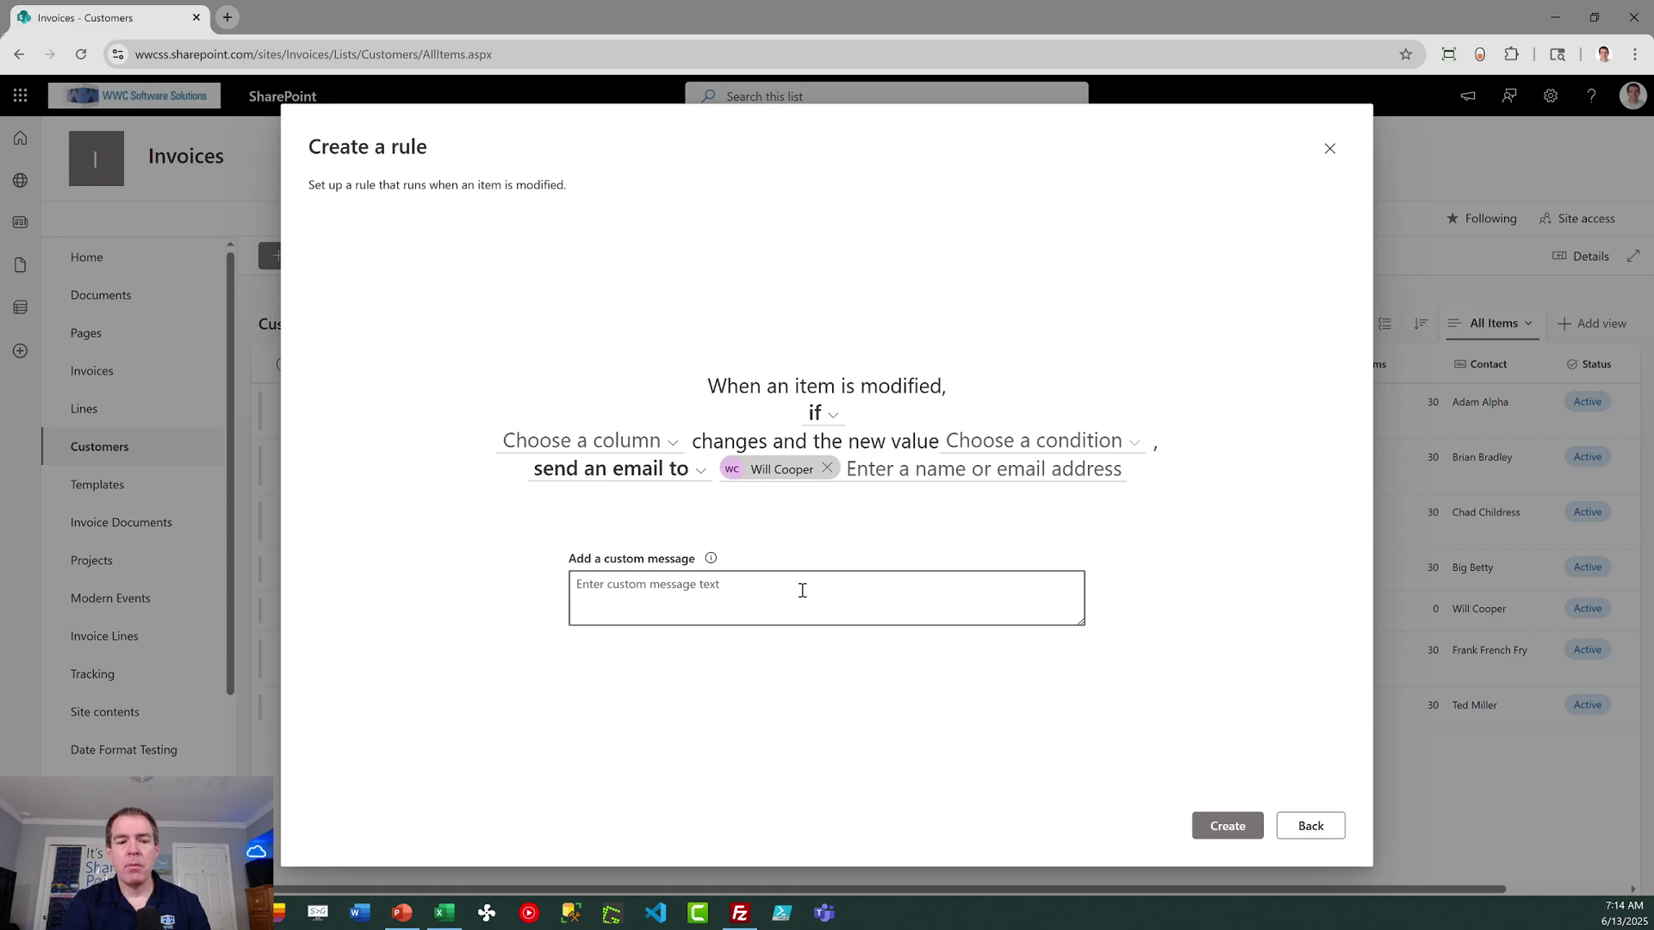
pyautogui.write('Take a ')
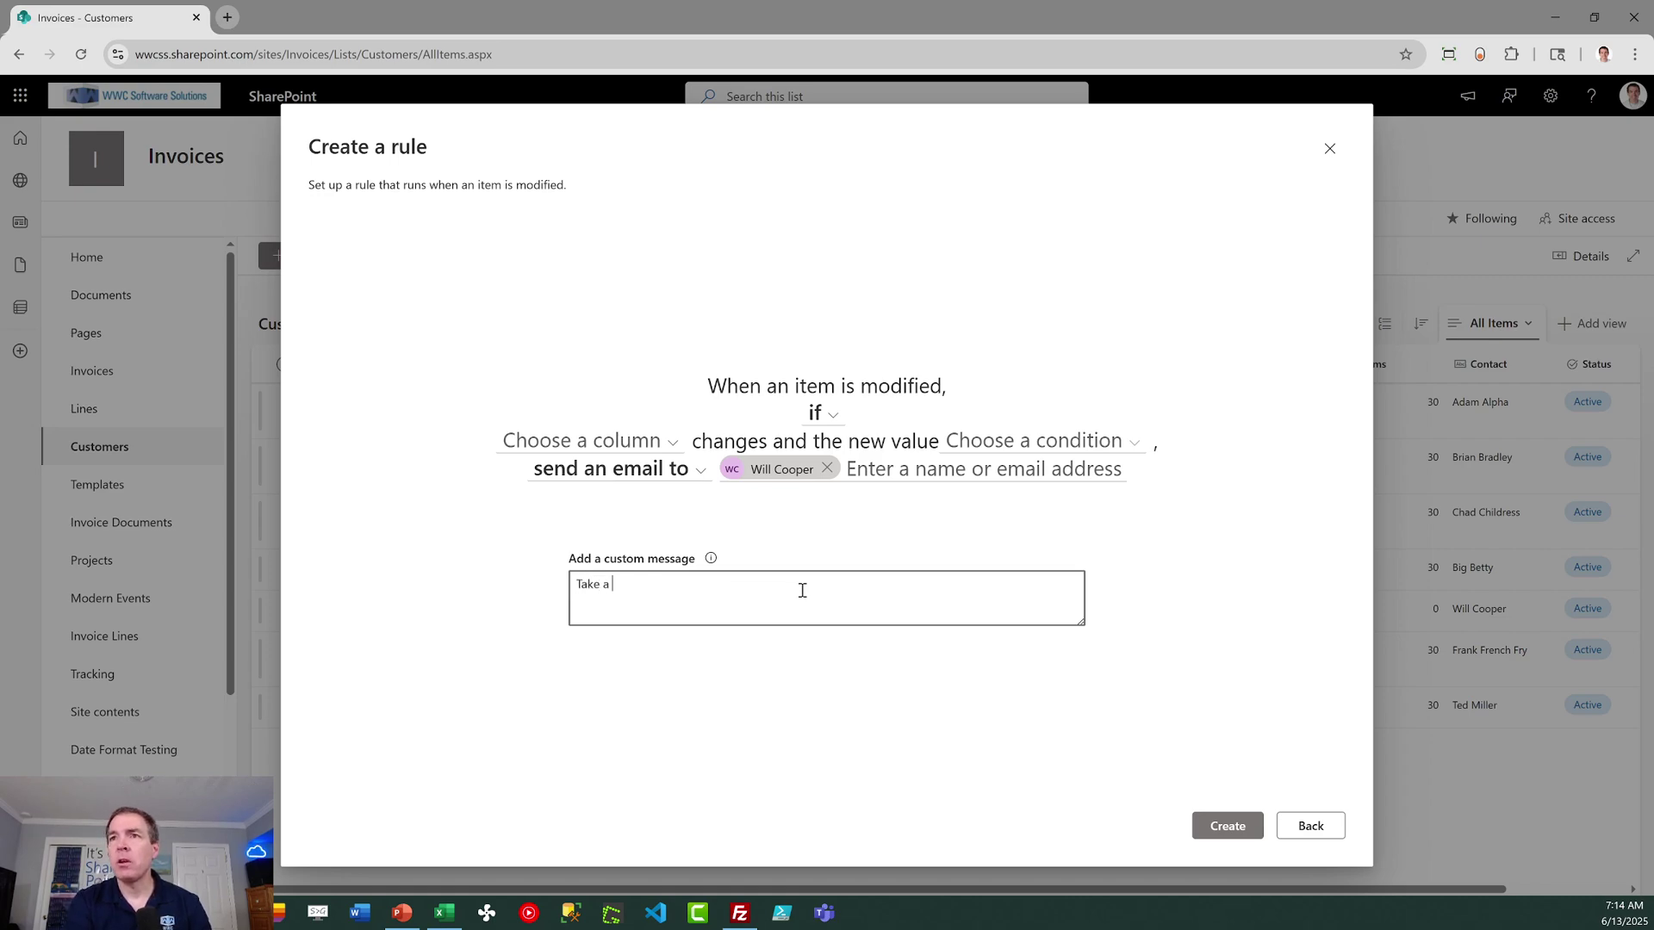
pyautogui.write('look.')
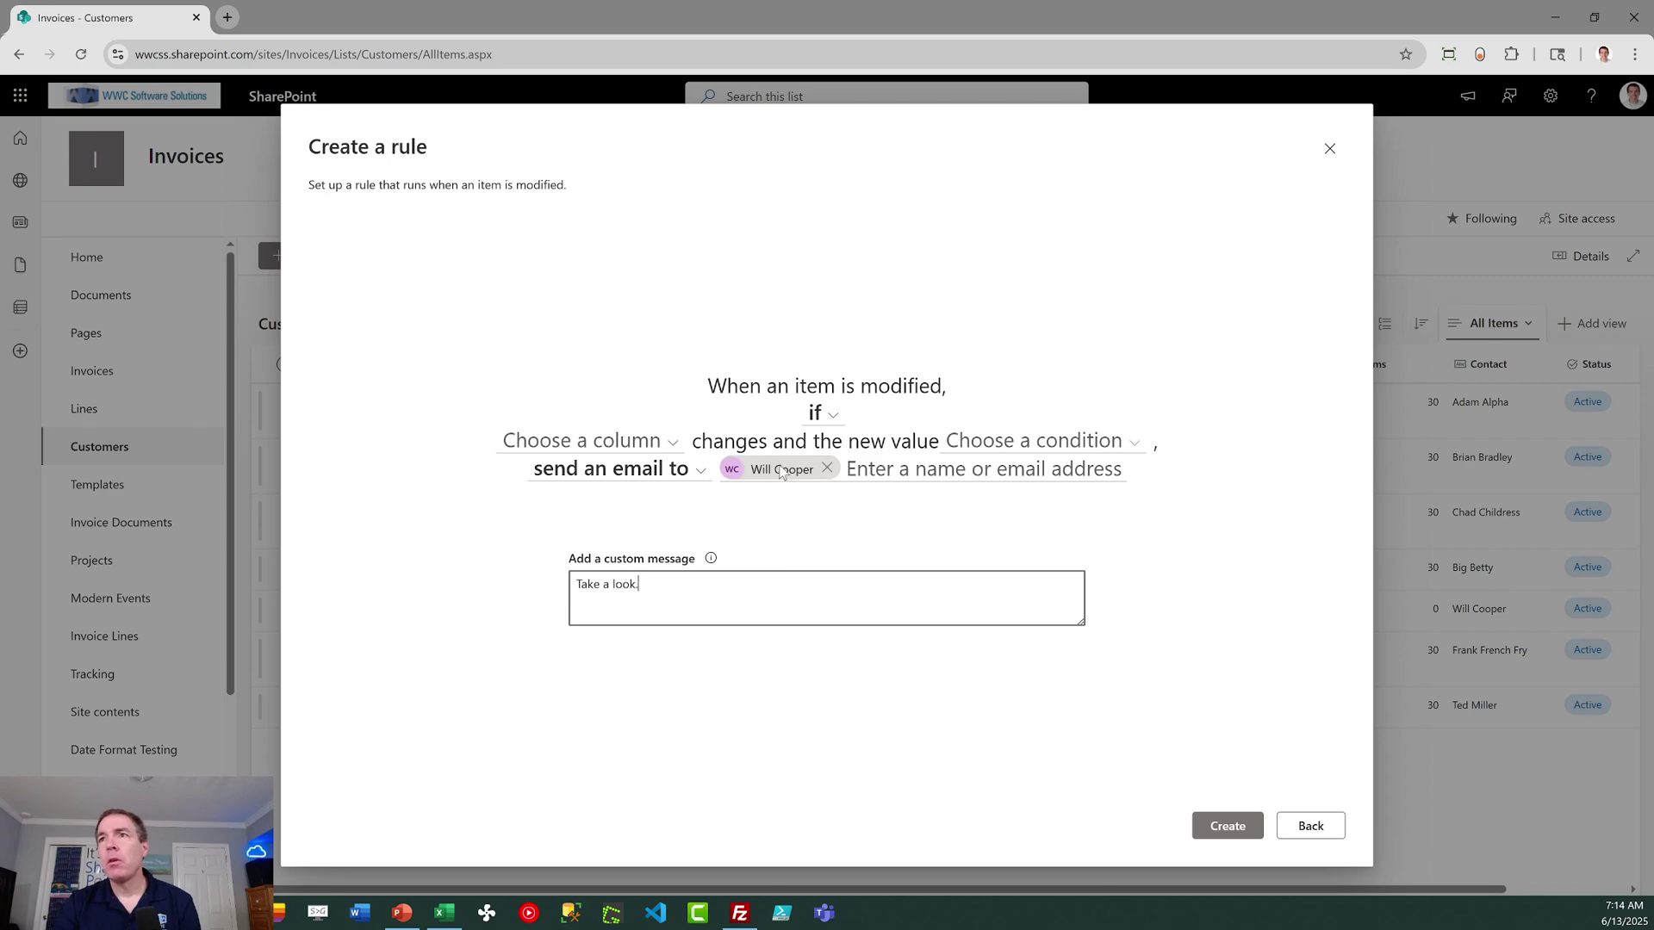
pyautogui.click(834, 420)
# Condition the rule on the Status column changing, with the new value set to Active
pyautogui.click(832, 442)
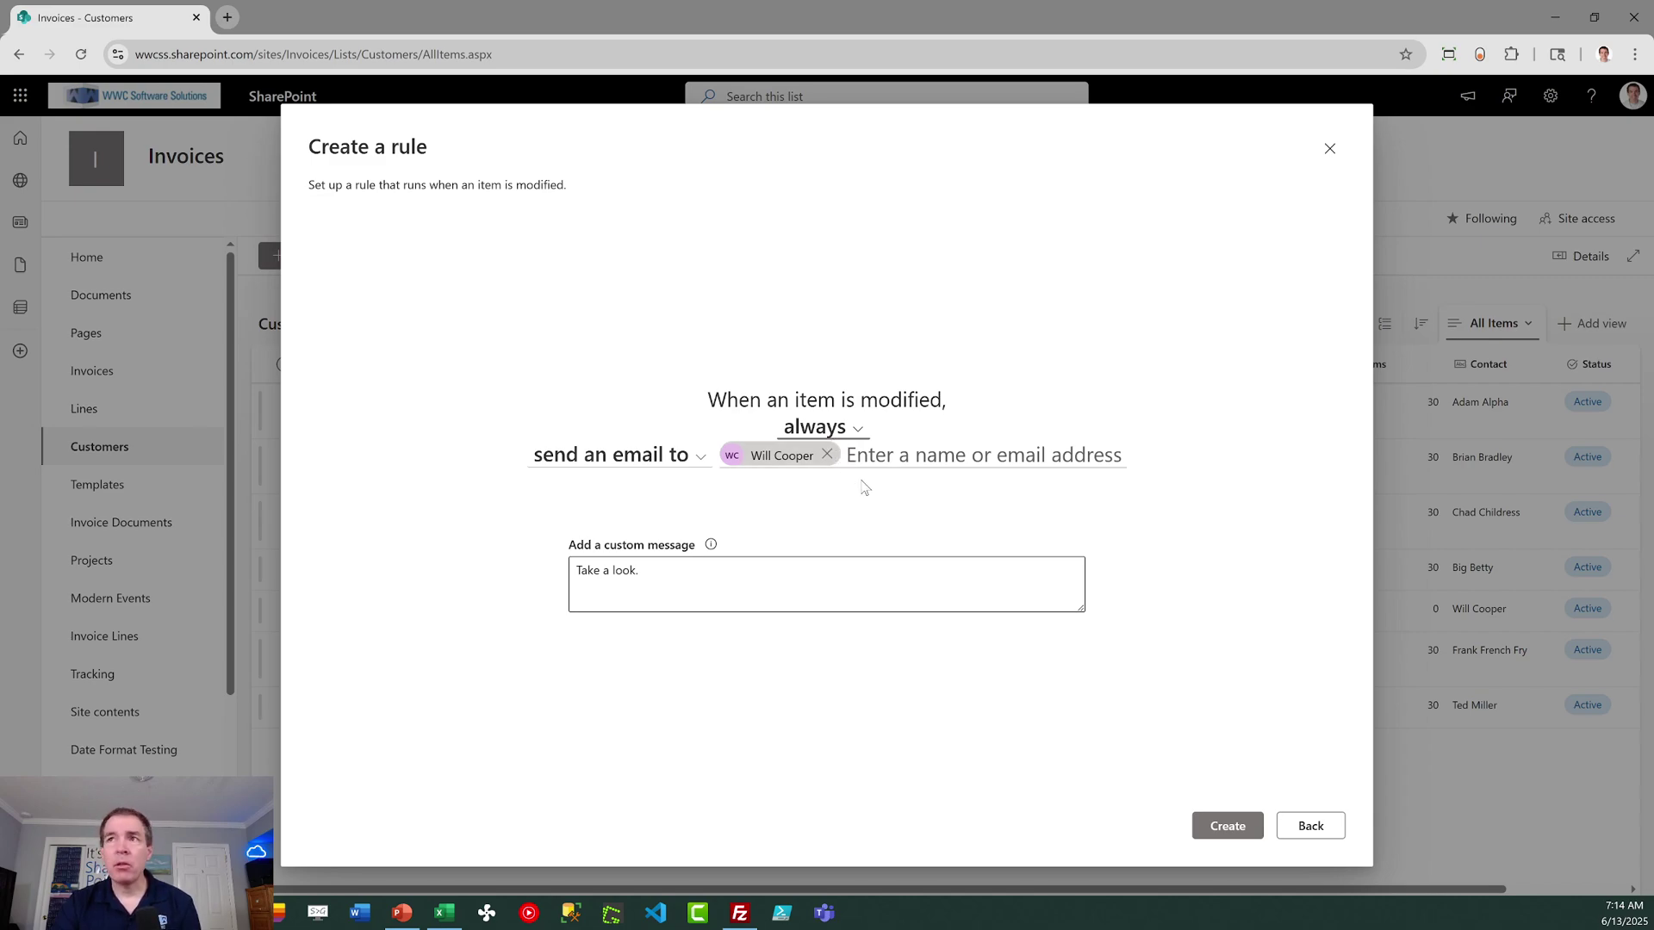
pyautogui.click(859, 431)
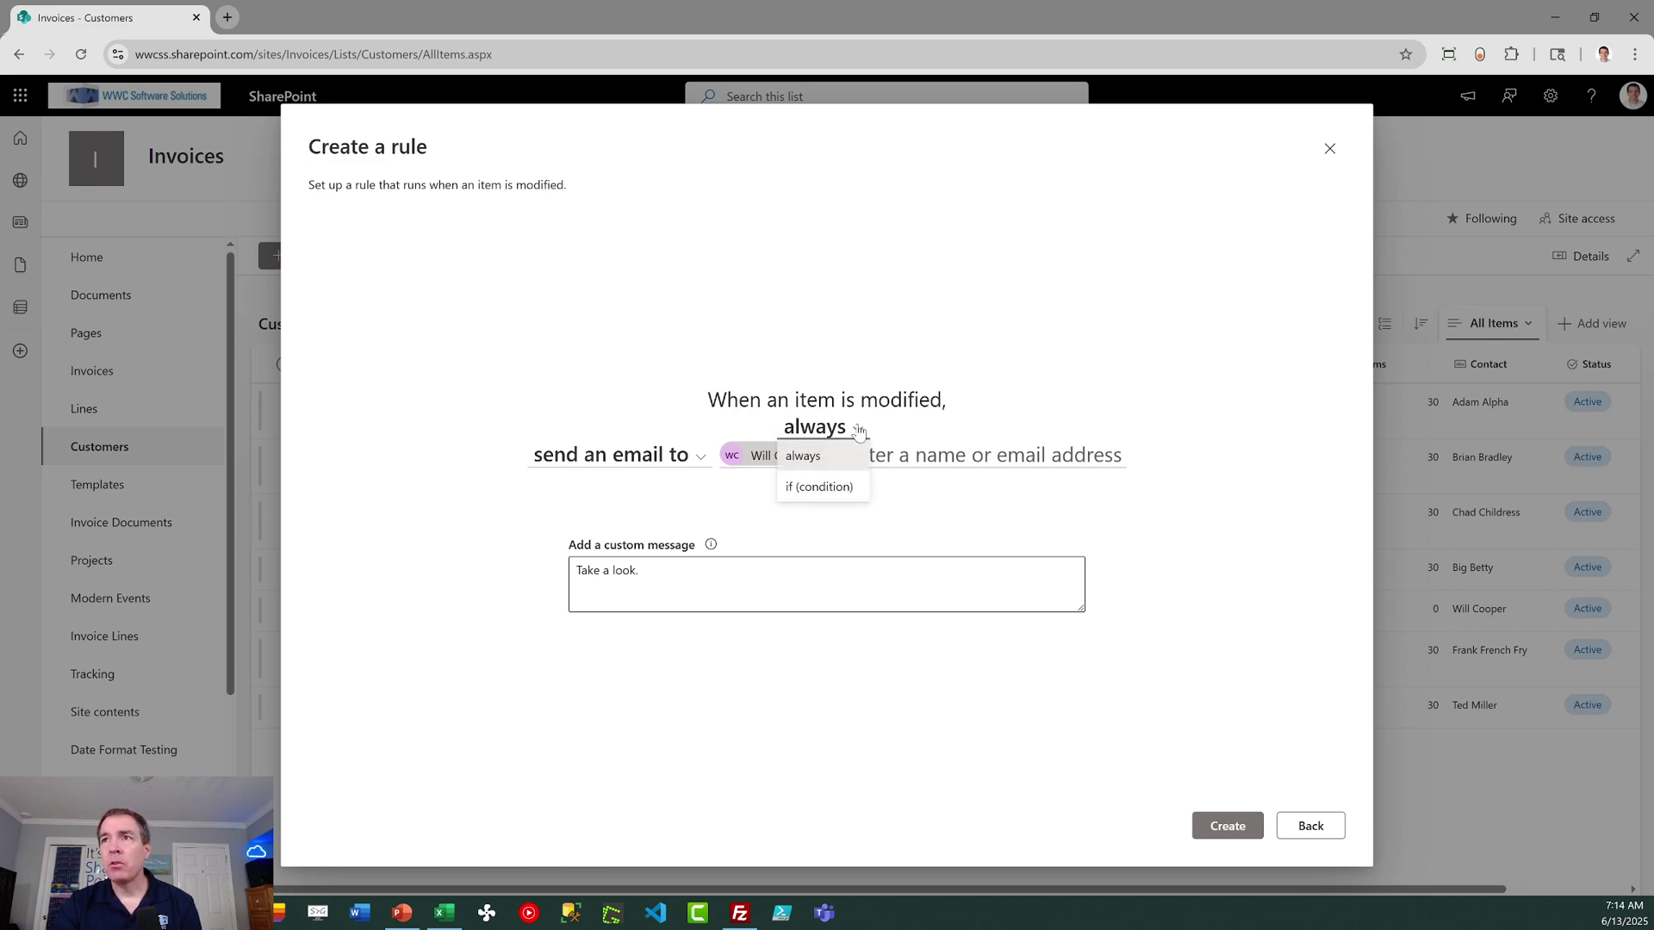
pyautogui.click(850, 486)
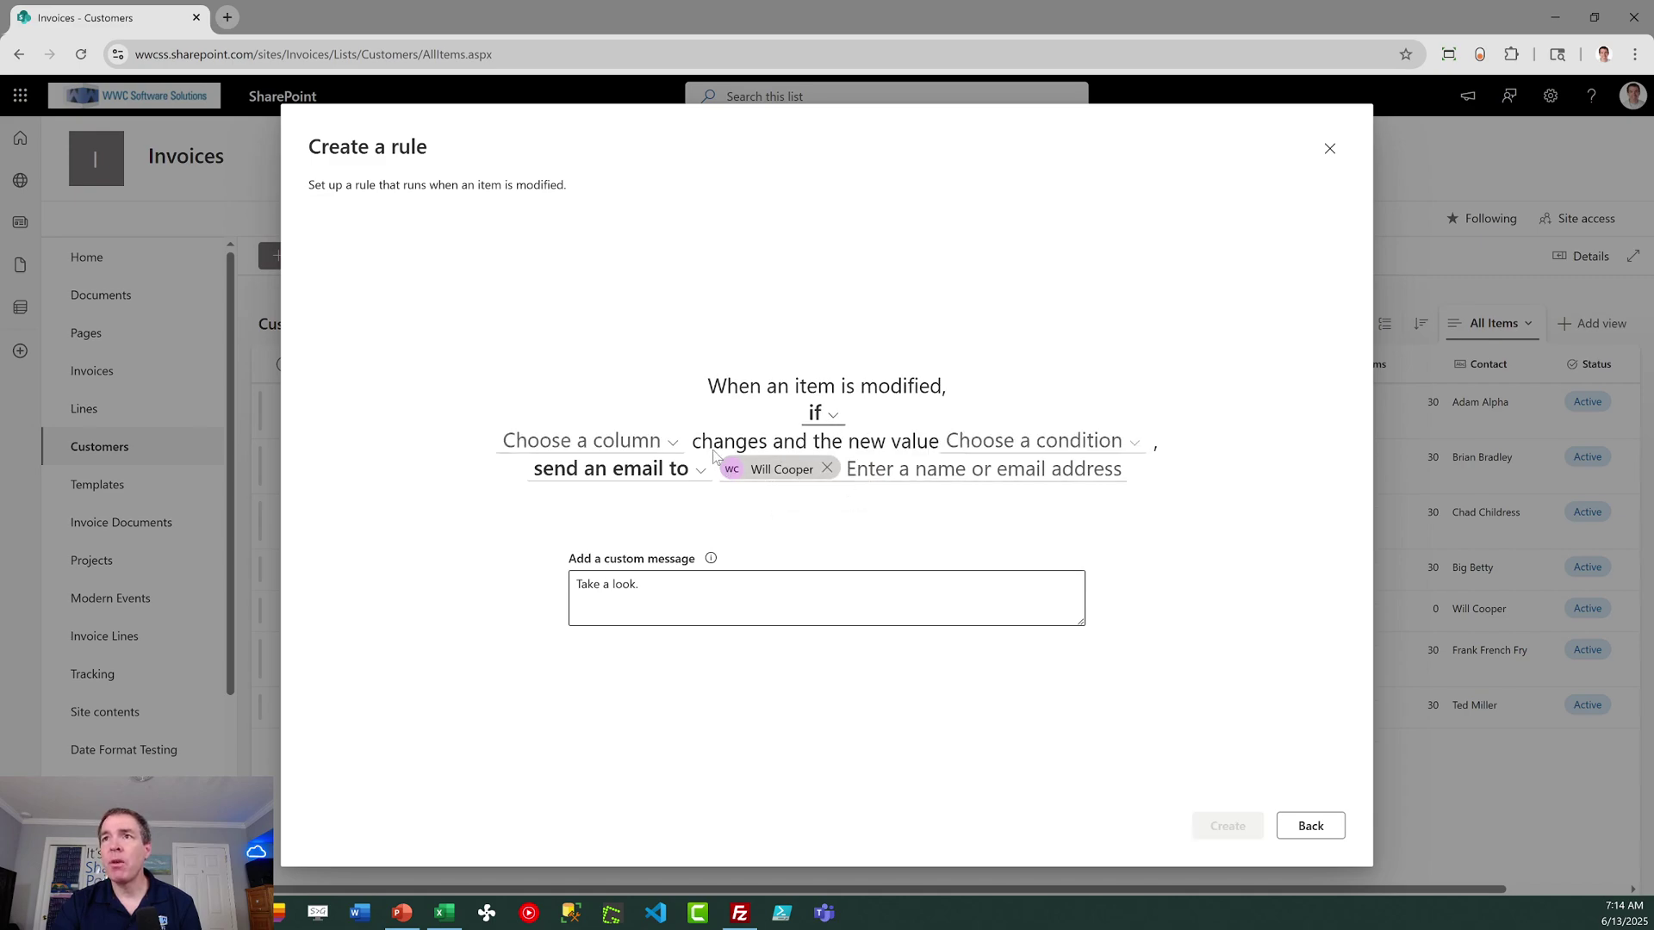
pyautogui.click(677, 443)
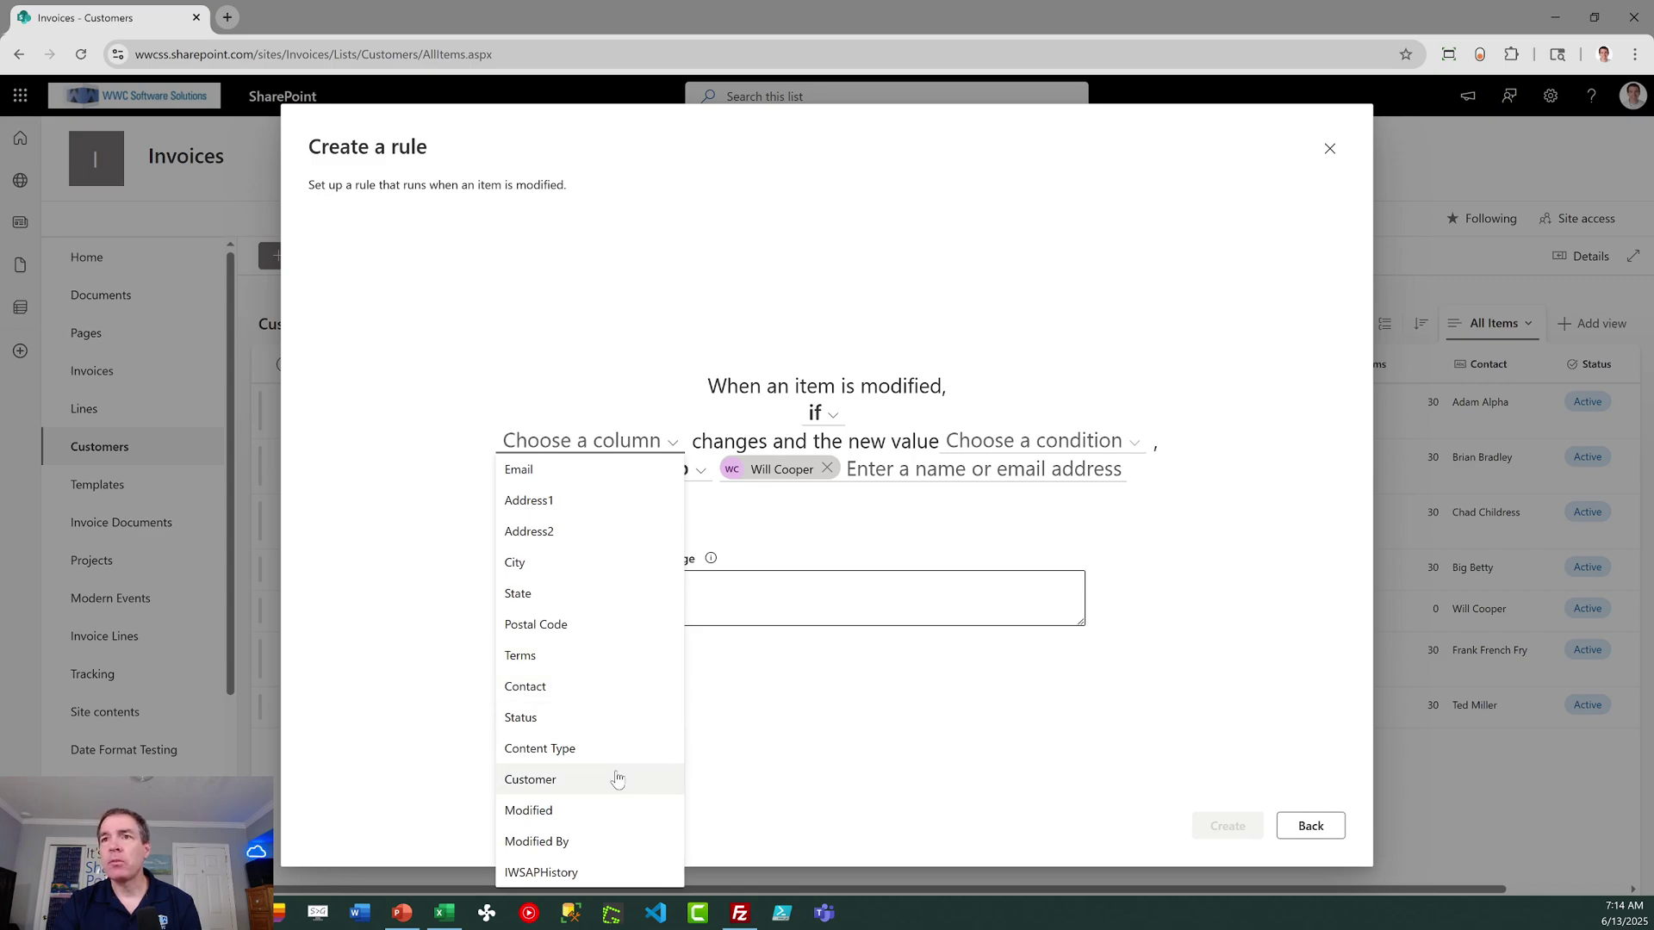
pyautogui.click(606, 722)
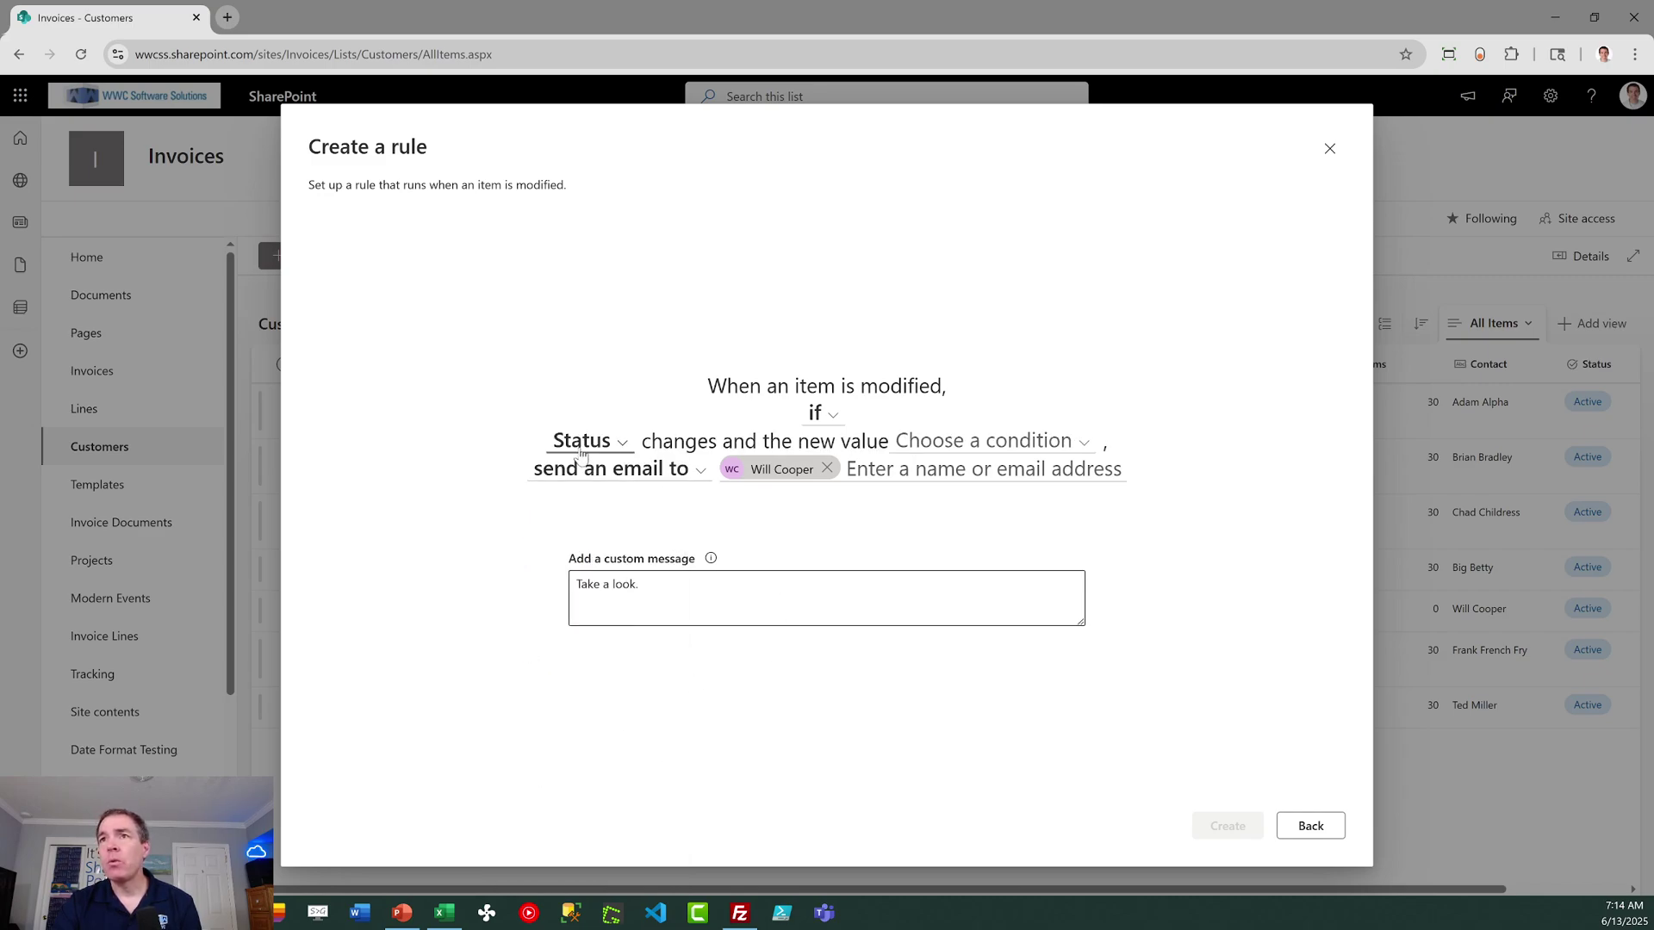
pyautogui.click(974, 443)
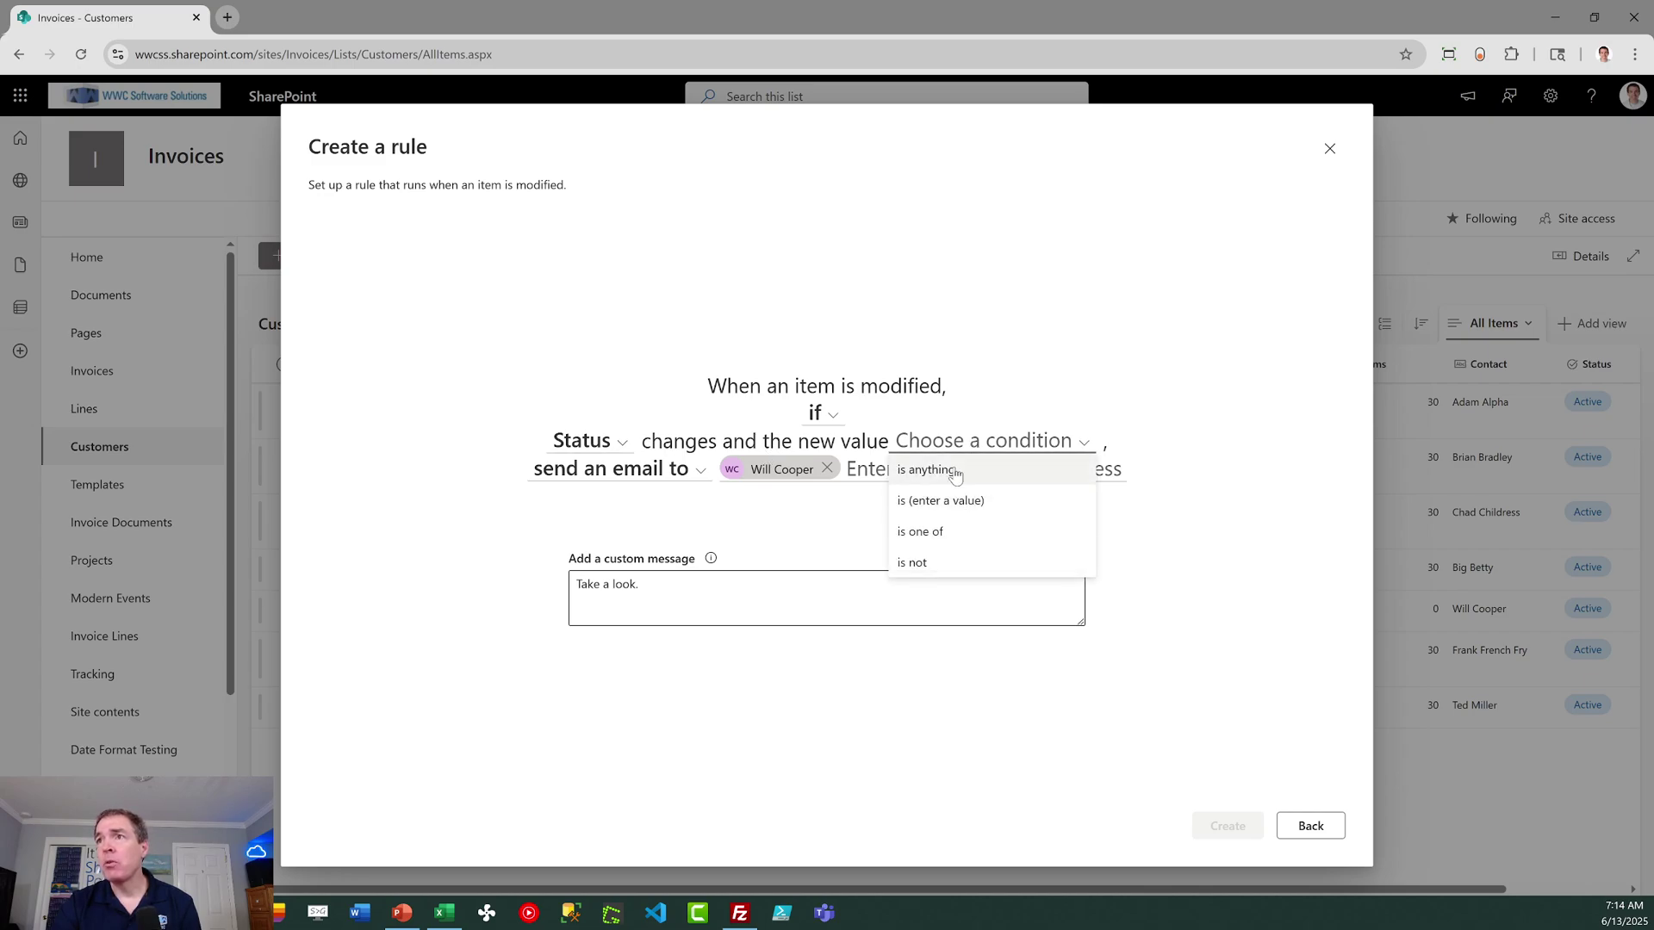
pyautogui.click(962, 503)
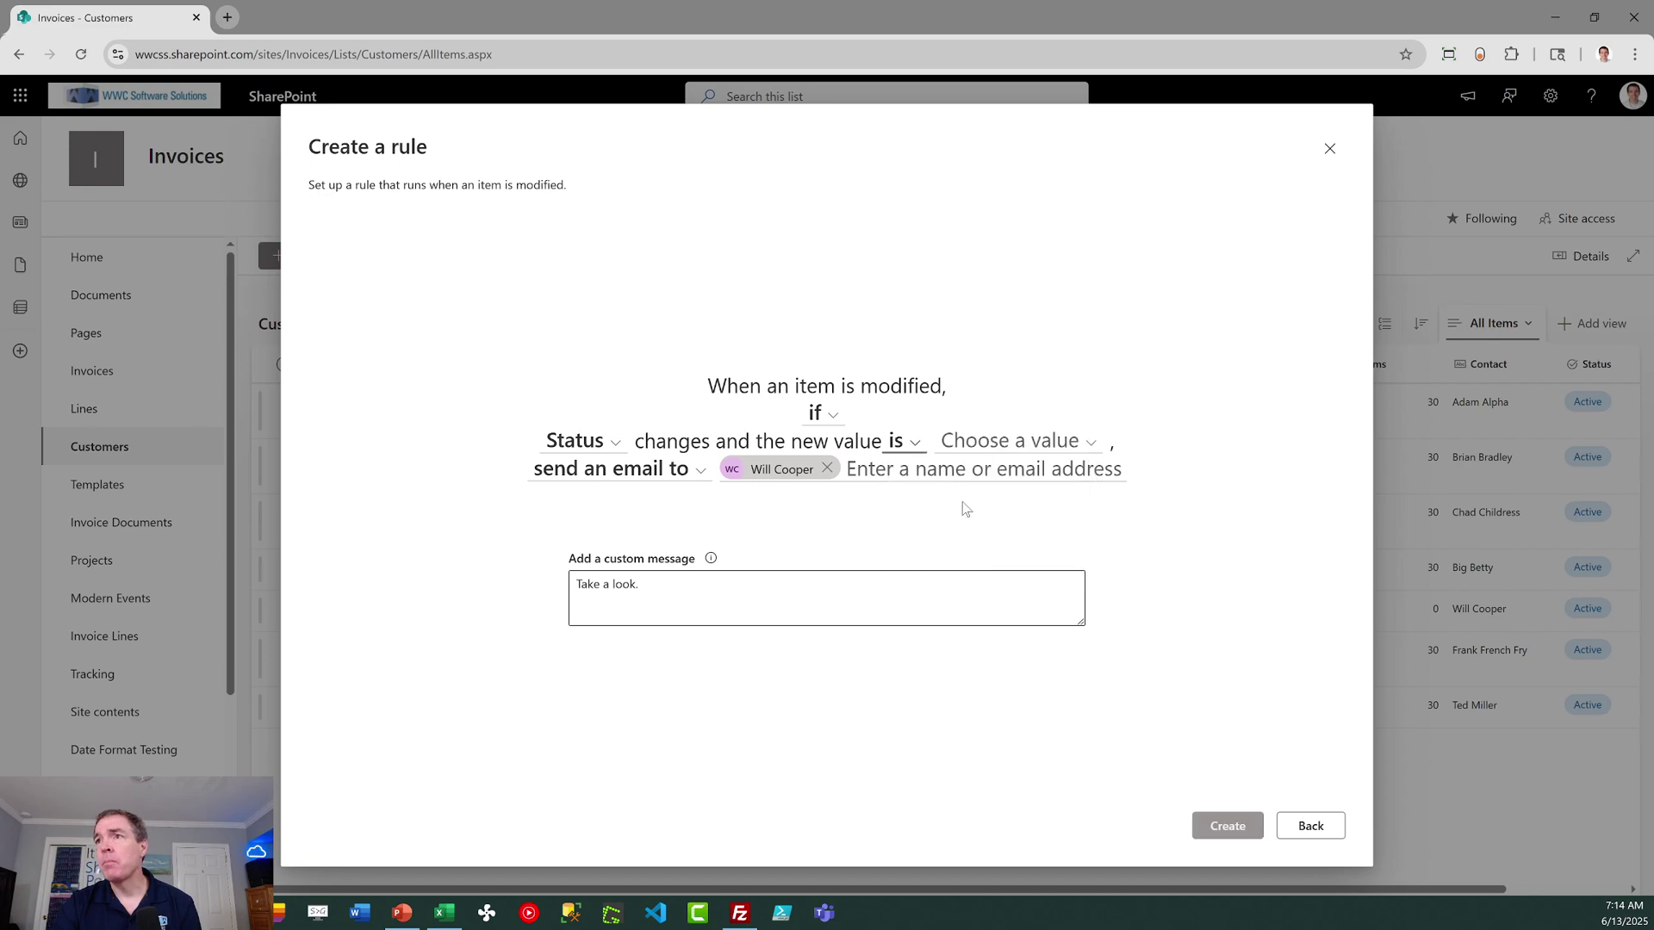
pyautogui.click(980, 443)
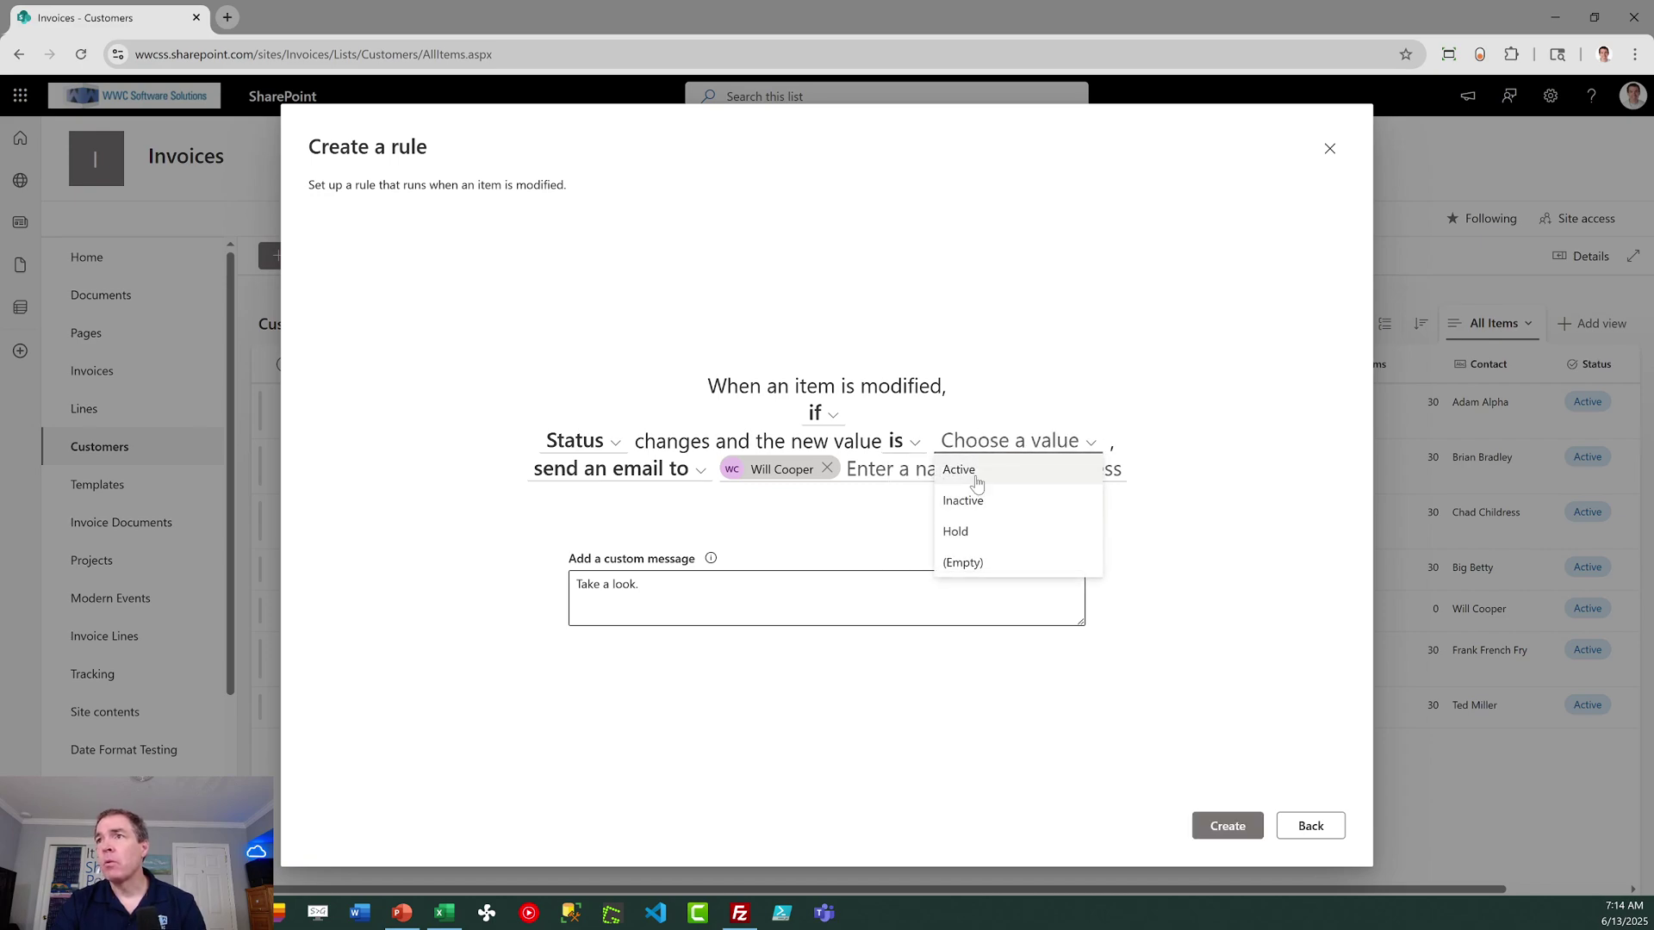
pyautogui.click(977, 471)
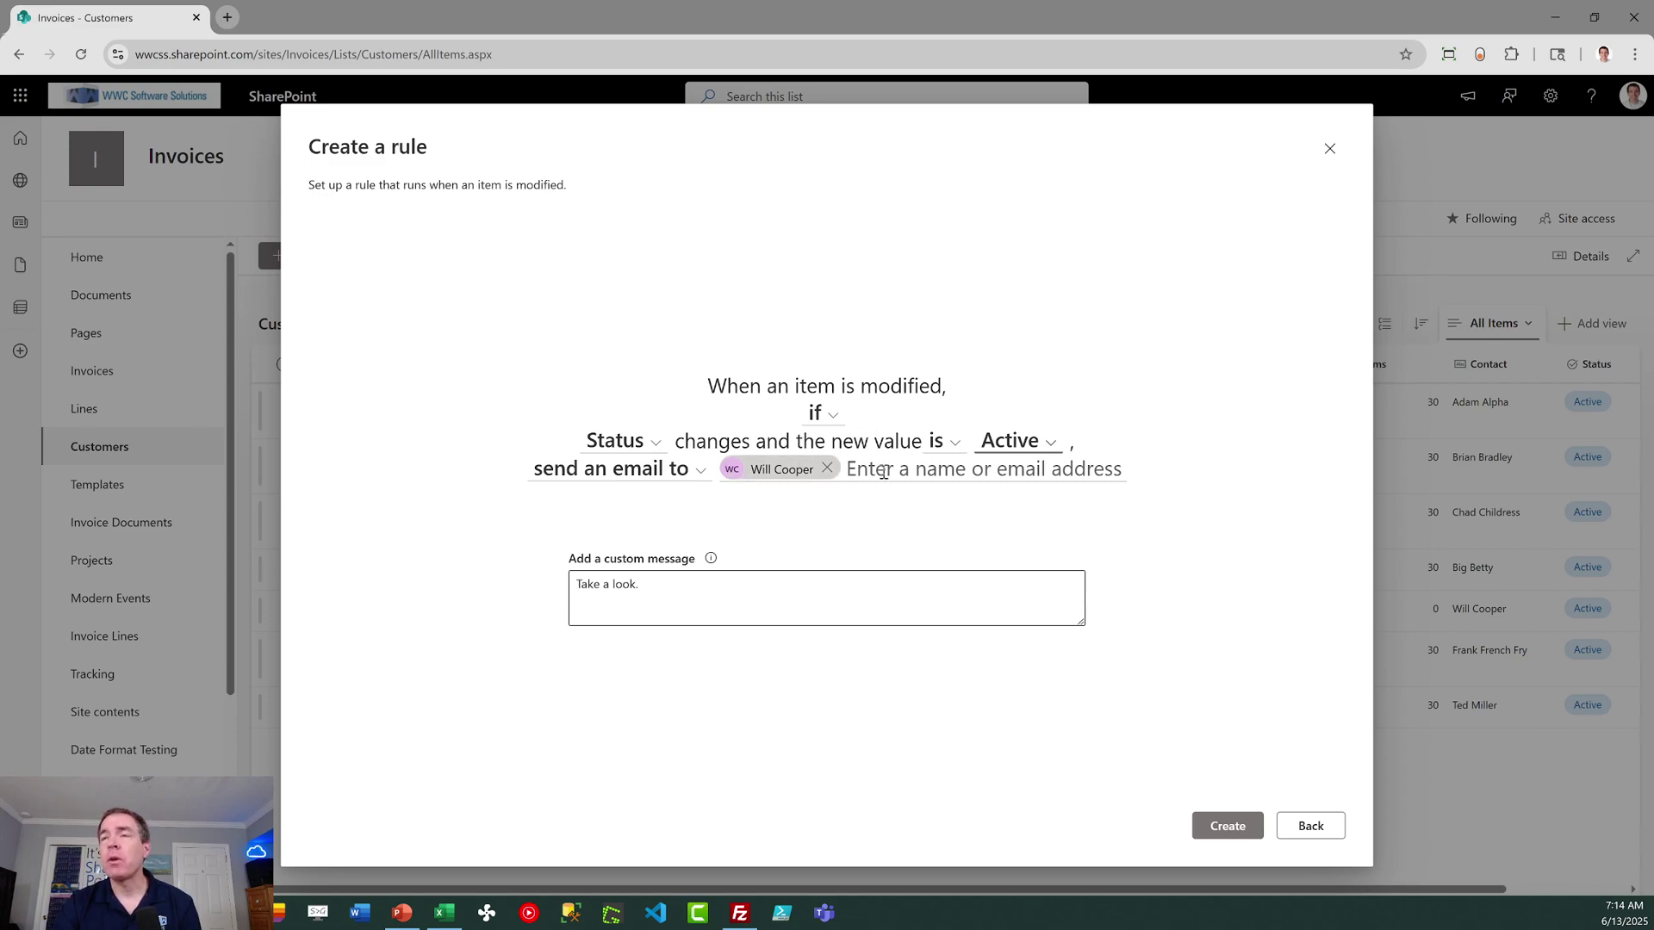
# Try a new-item-created rule conditioned on Postal Code, then back out to the trigger choices
pyautogui.click(1296, 830)
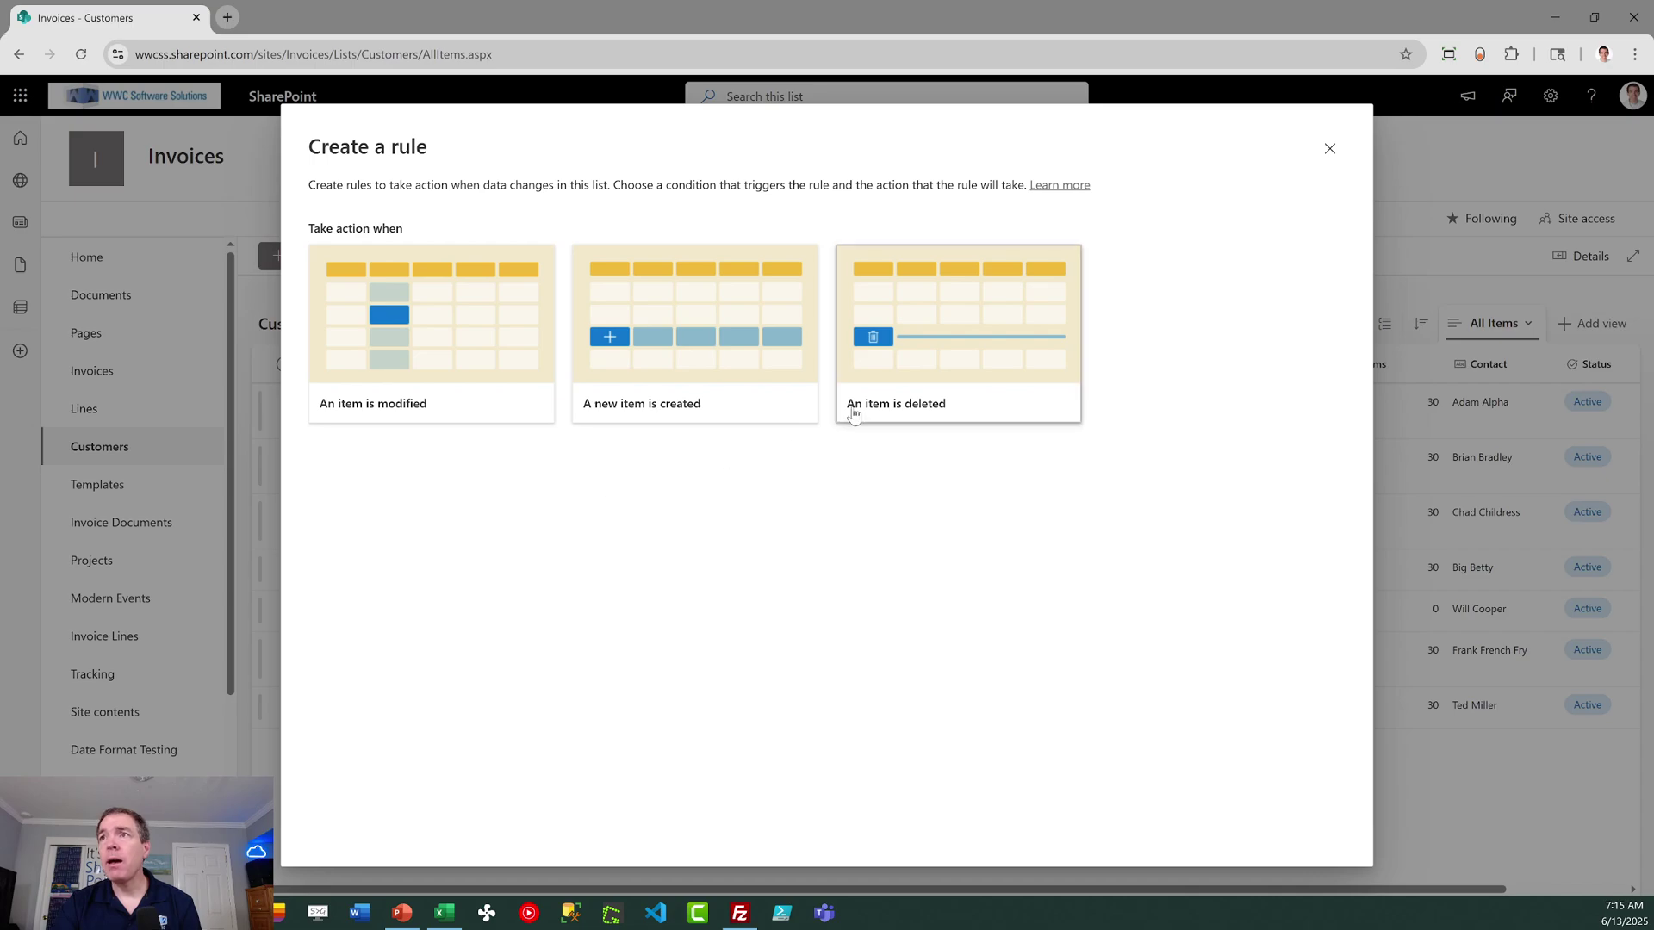
pyautogui.click(690, 347)
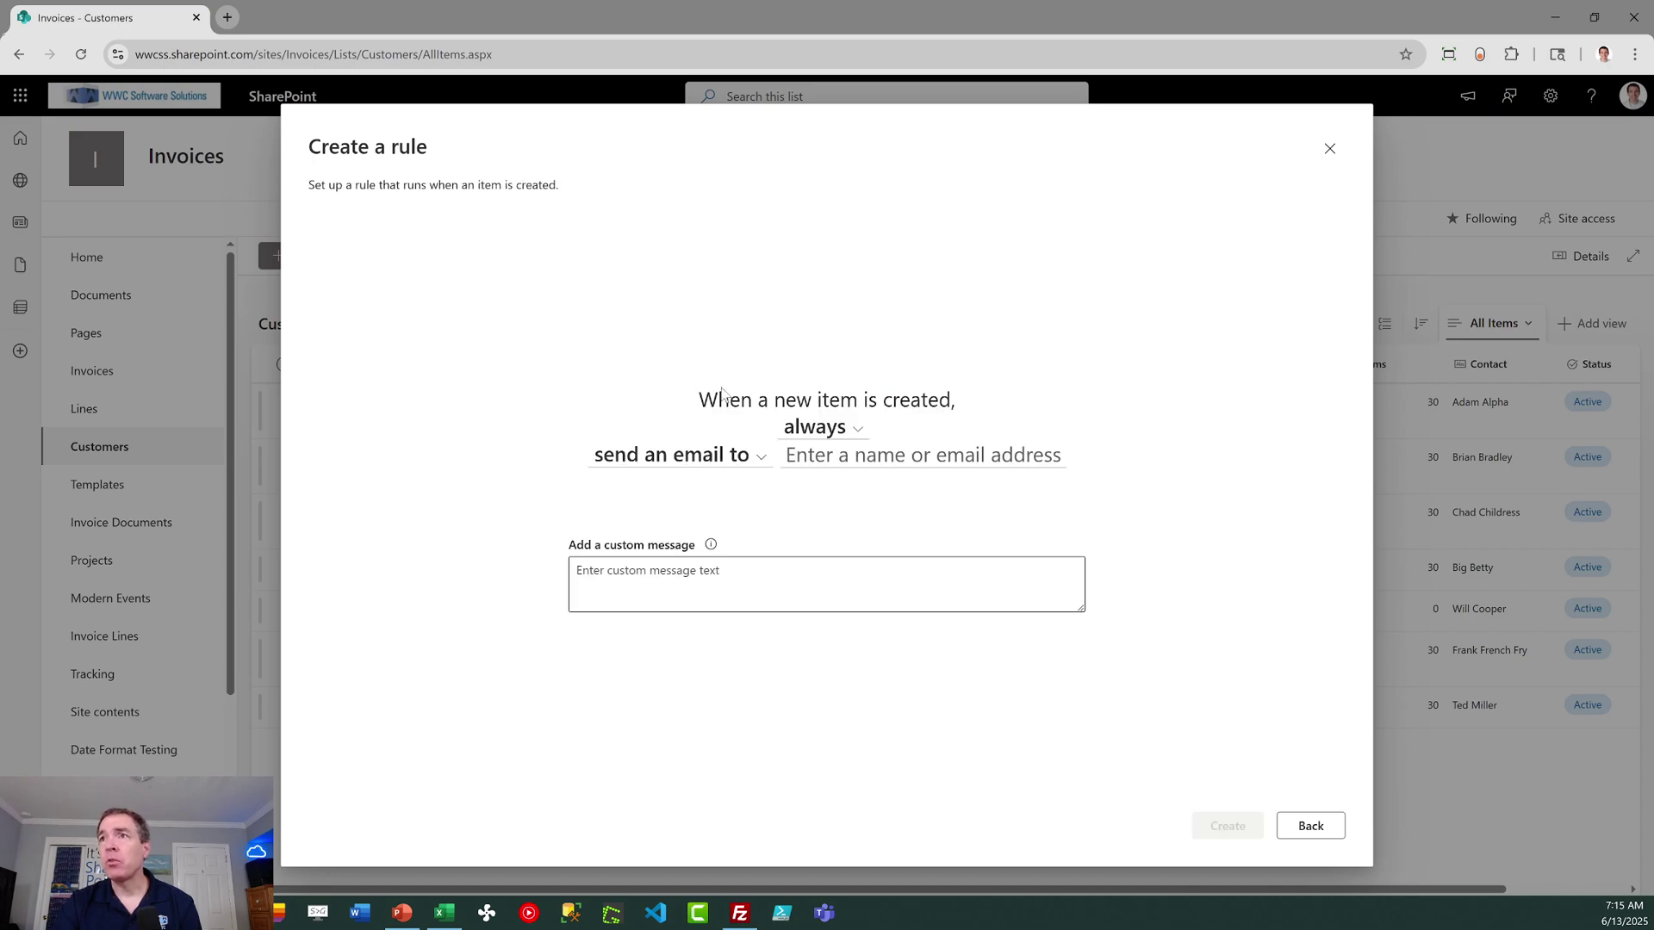
pyautogui.click(826, 431)
pyautogui.click(819, 486)
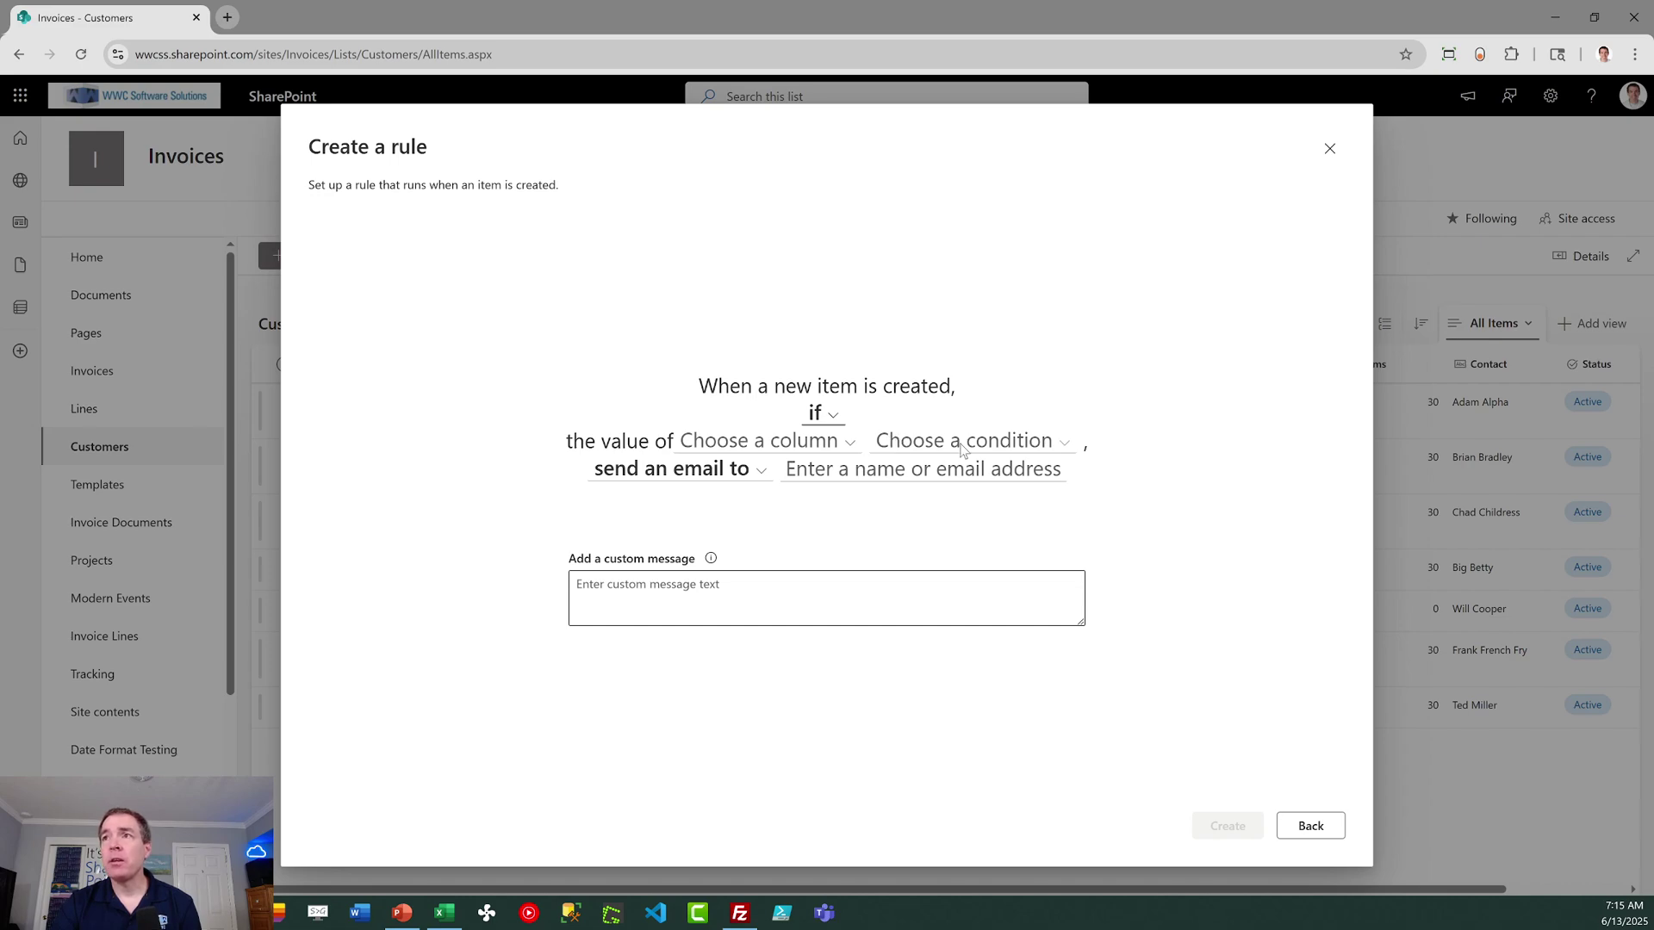
pyautogui.click(860, 442)
pyautogui.click(900, 564)
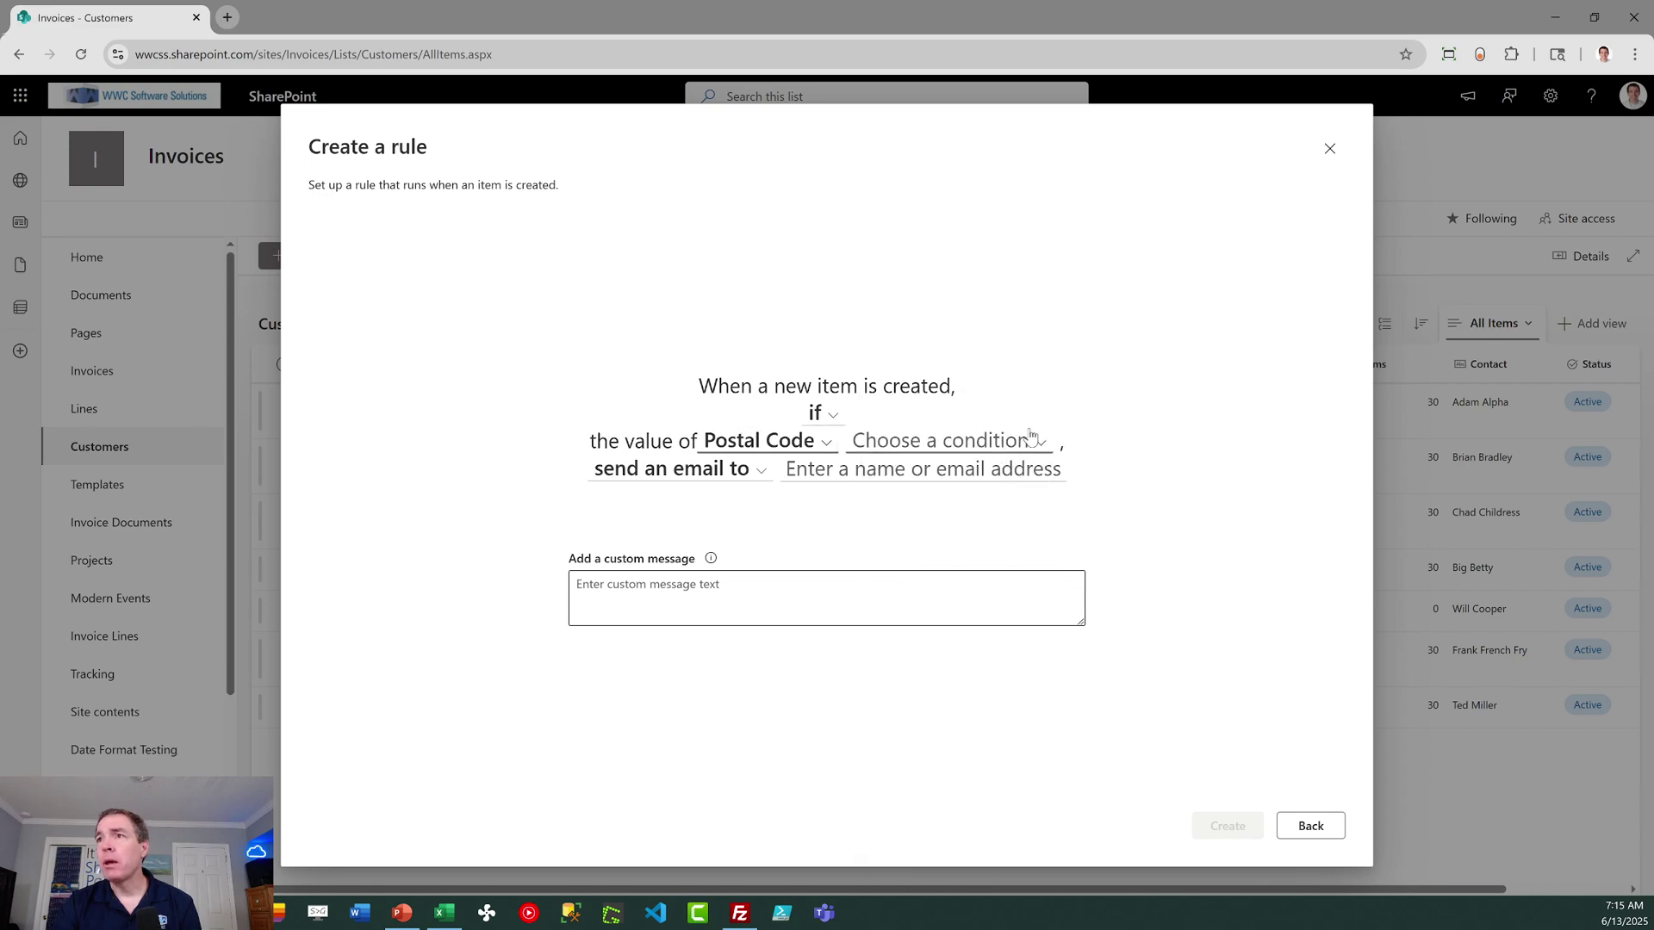
pyautogui.click(1021, 439)
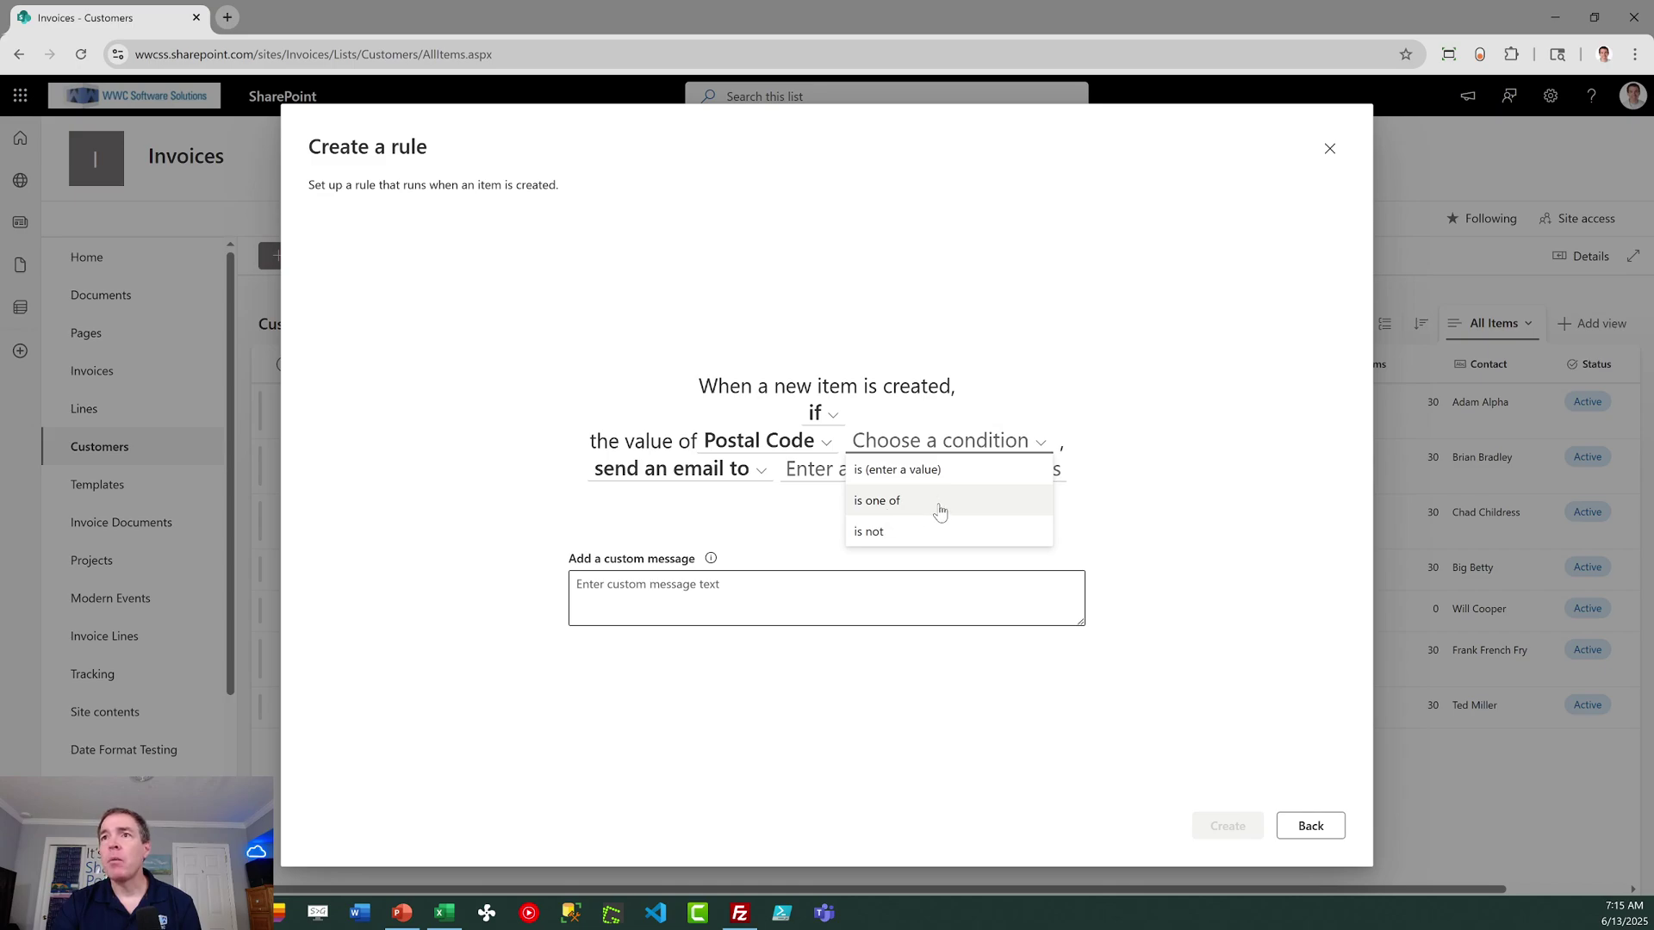
pyautogui.click(1008, 681)
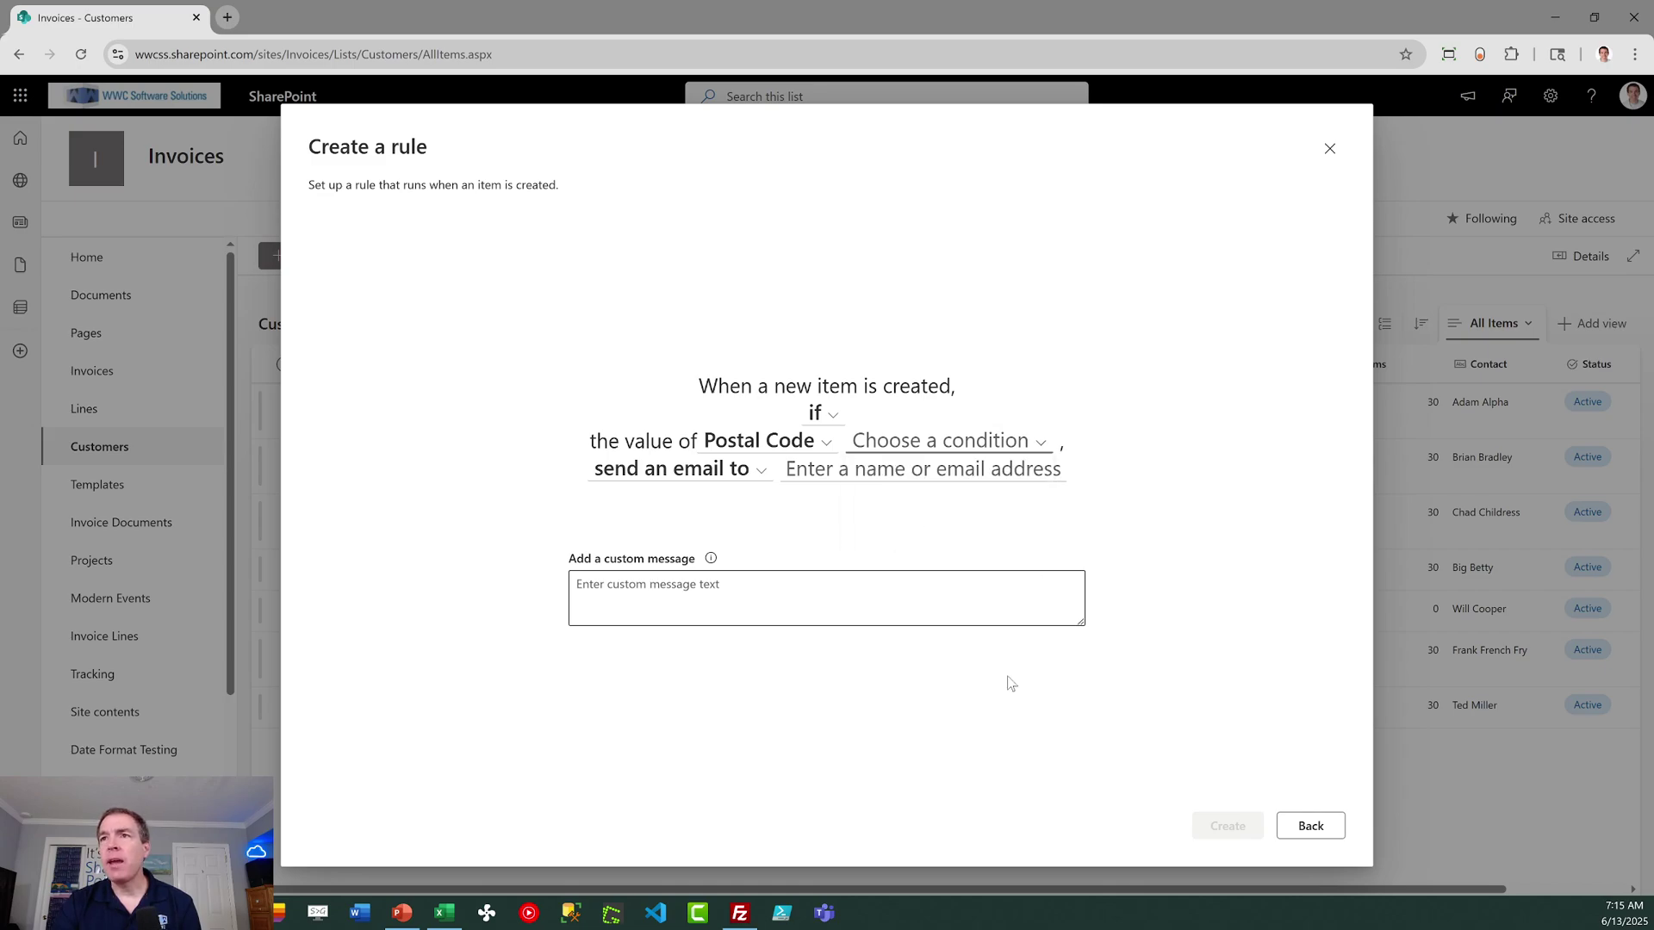
pyautogui.click(1329, 828)
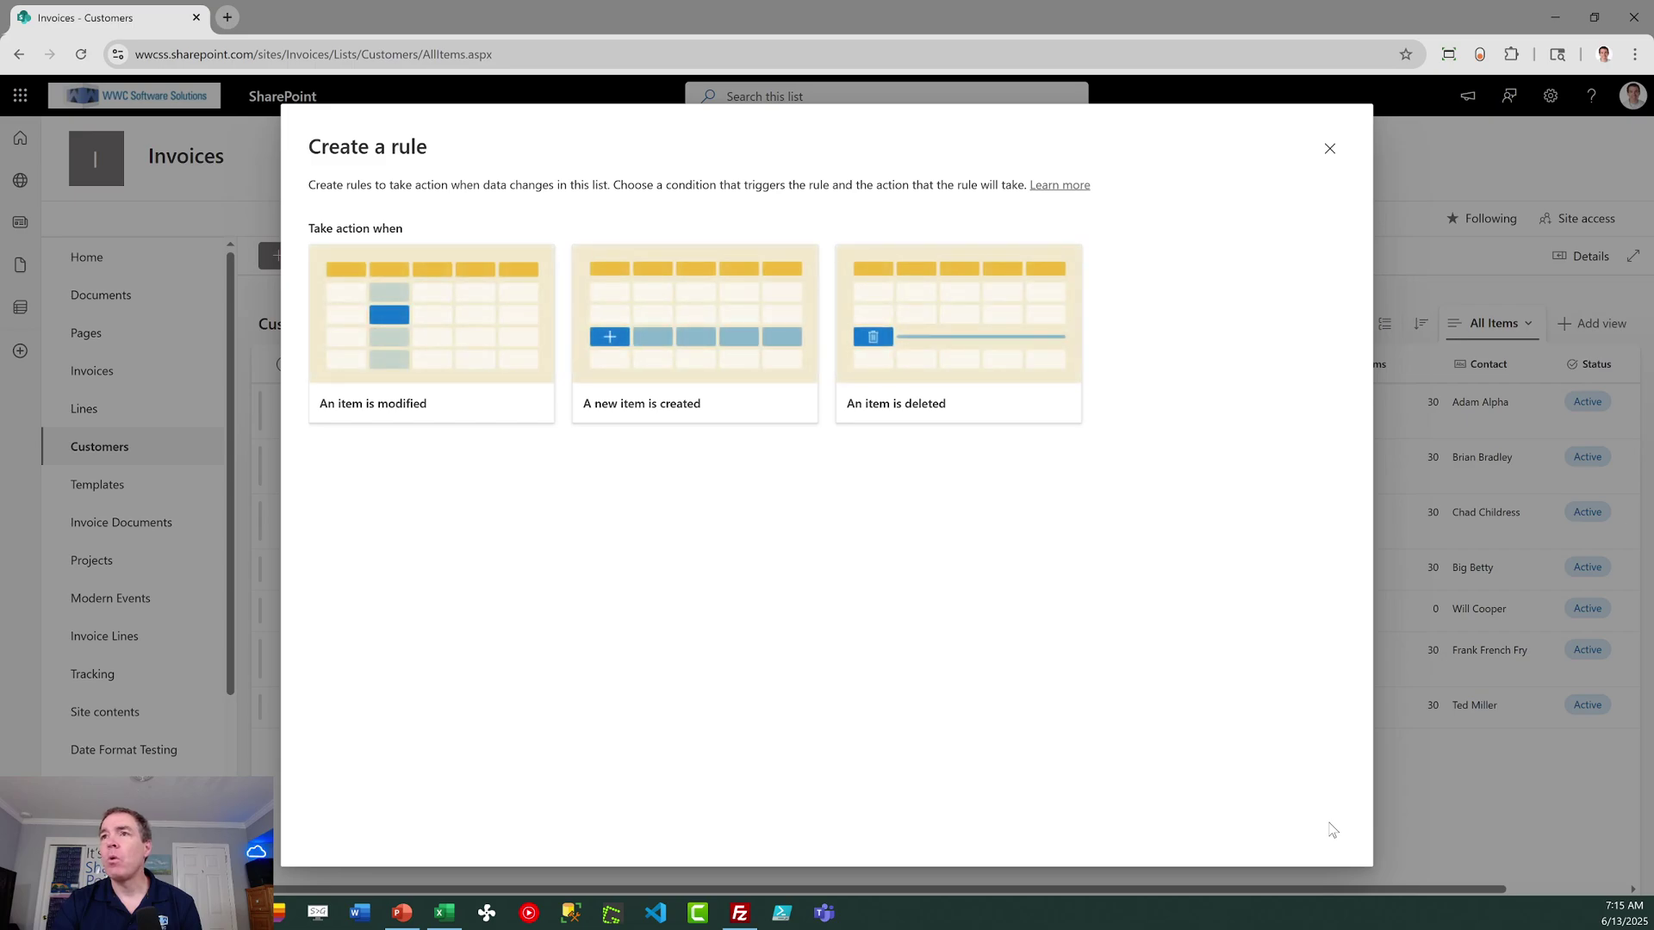
# Close the Create a rule dialog to return to the Customers list
pyautogui.click(1330, 149)
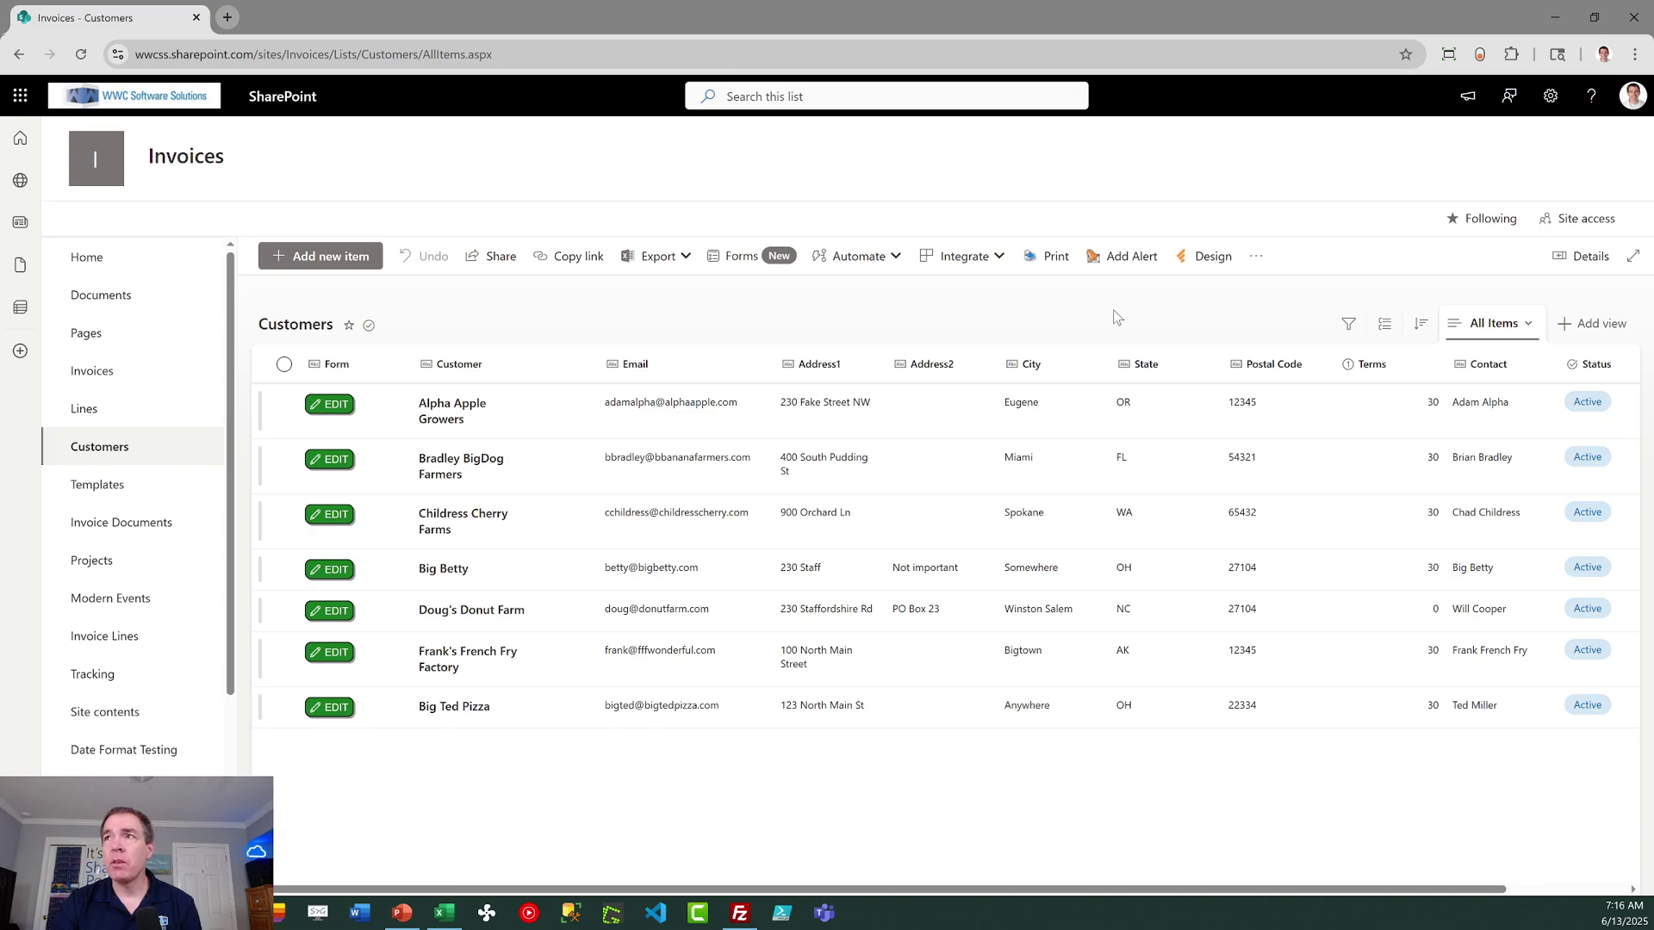
# Start a new Customers alert and review its Recipients and What to send settings
pyautogui.click(1115, 264)
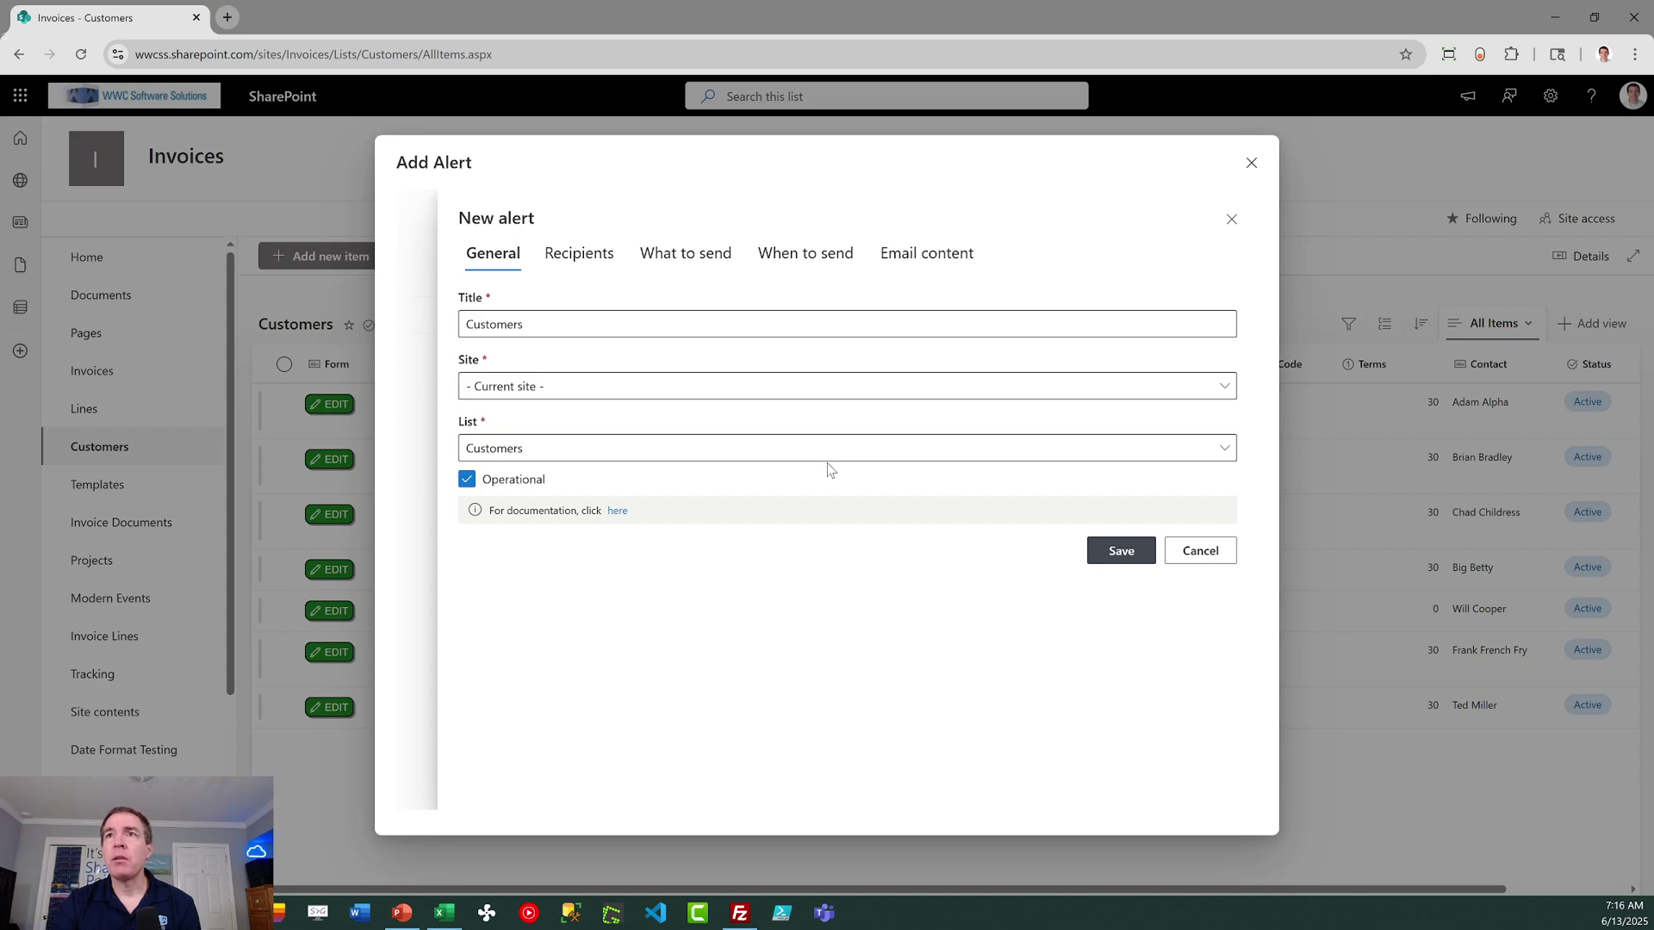
pyautogui.click(598, 267)
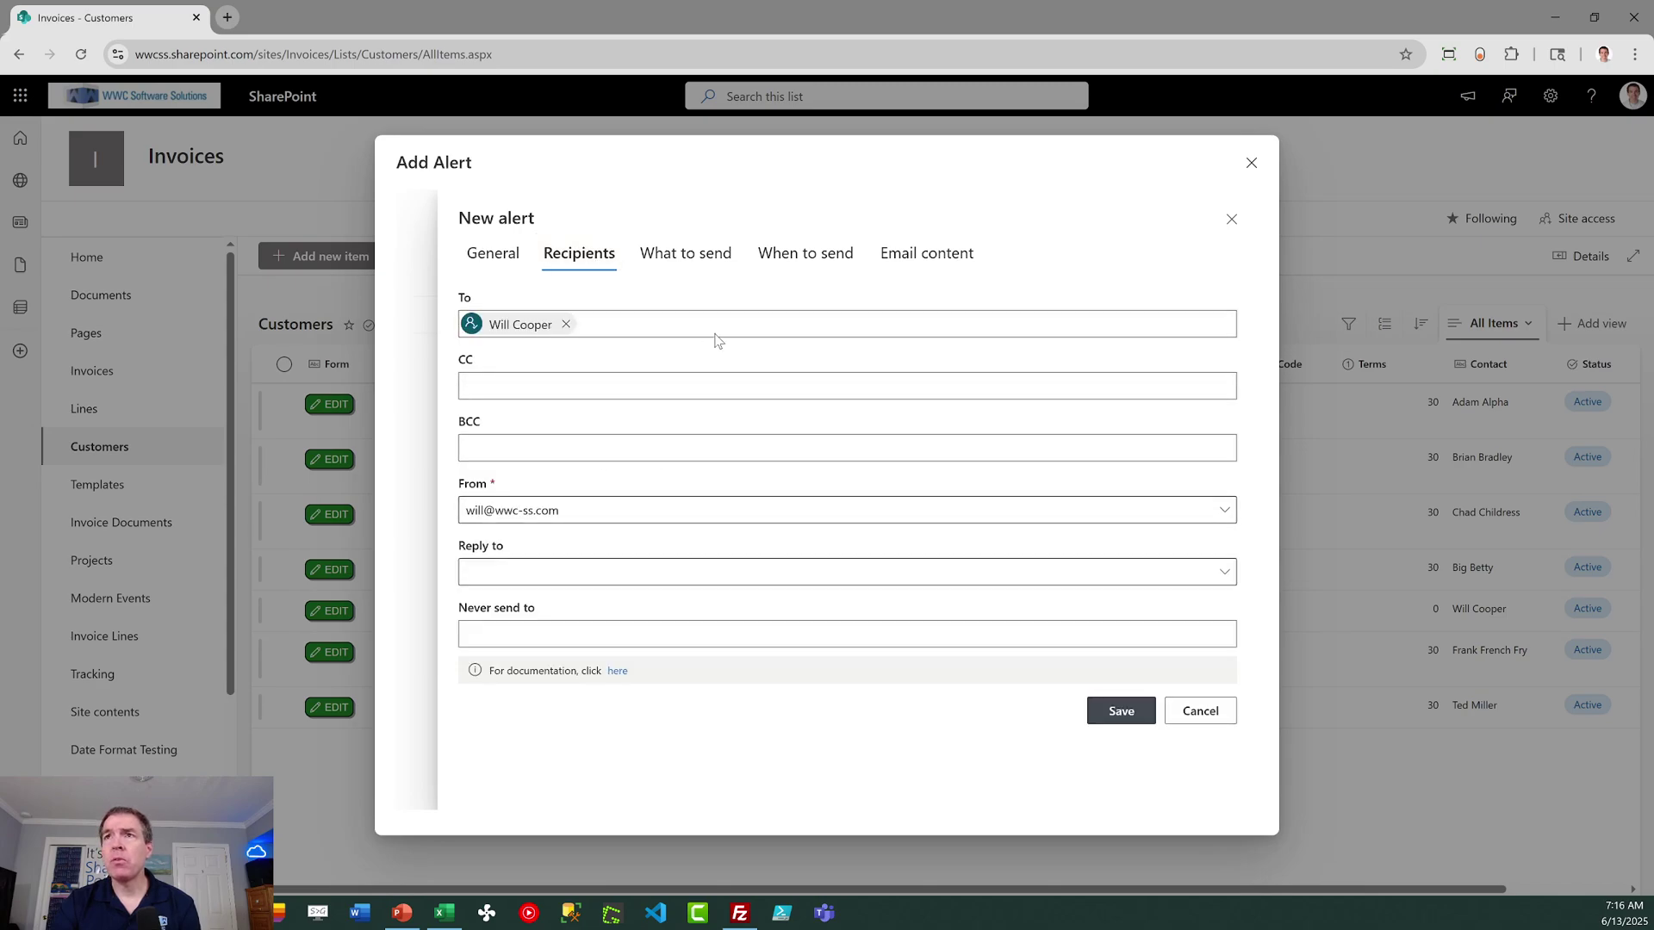
pyautogui.click(686, 256)
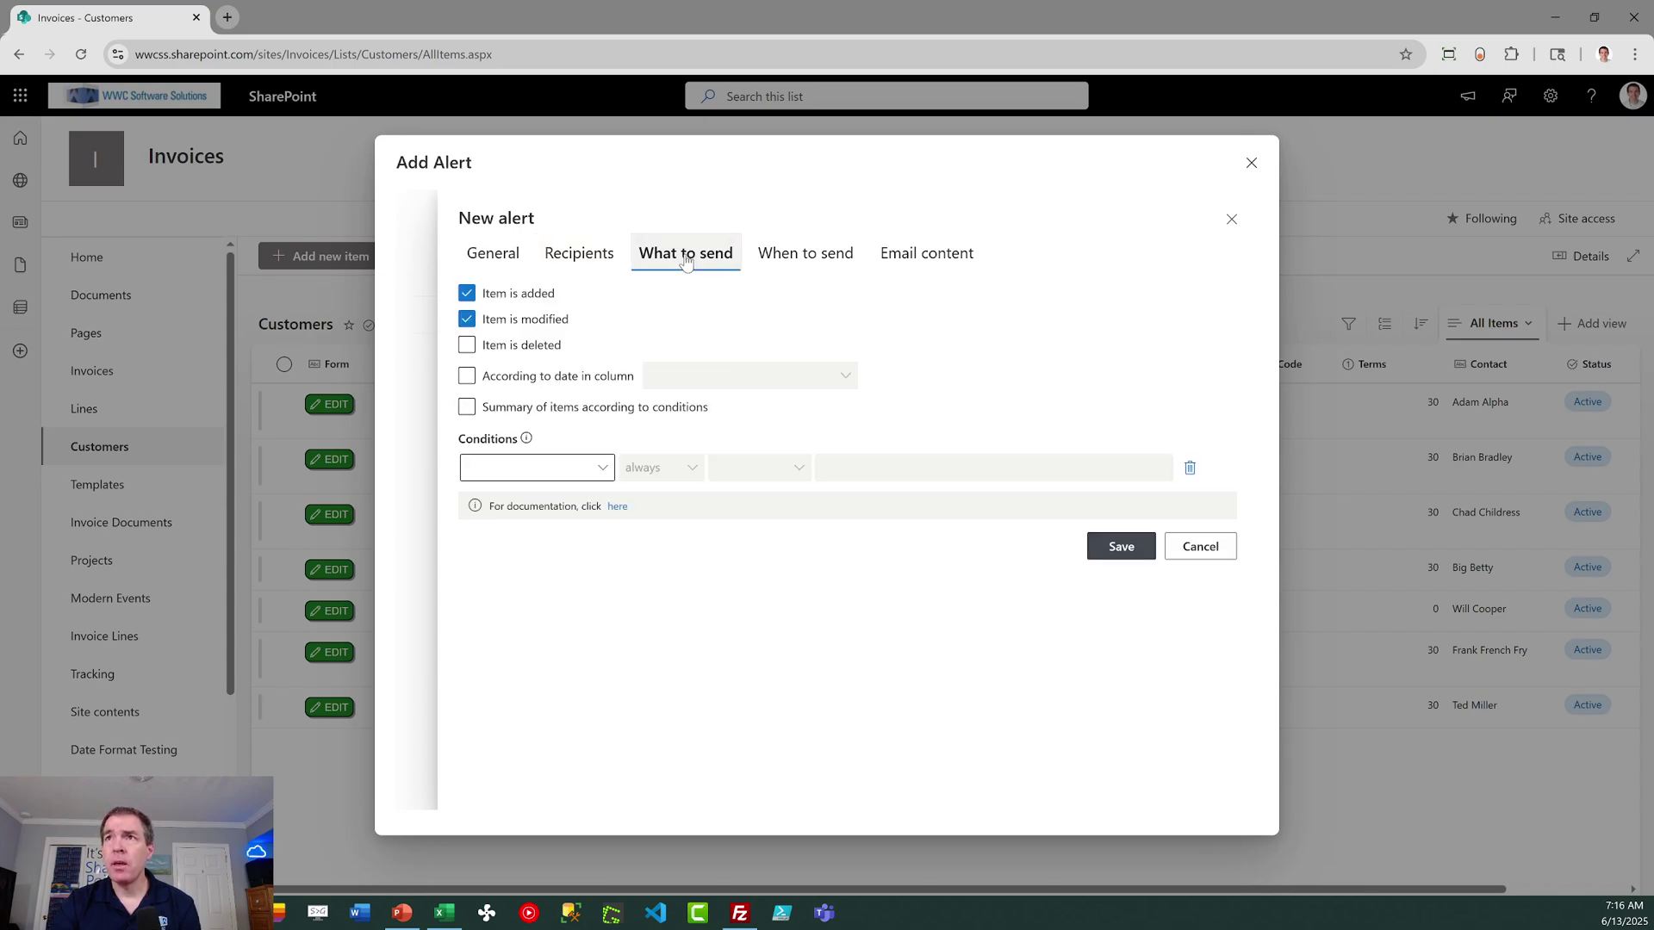
# Stop alerting on added items and base the condition on Status after change
pyautogui.click(466, 293)
pyautogui.click(601, 469)
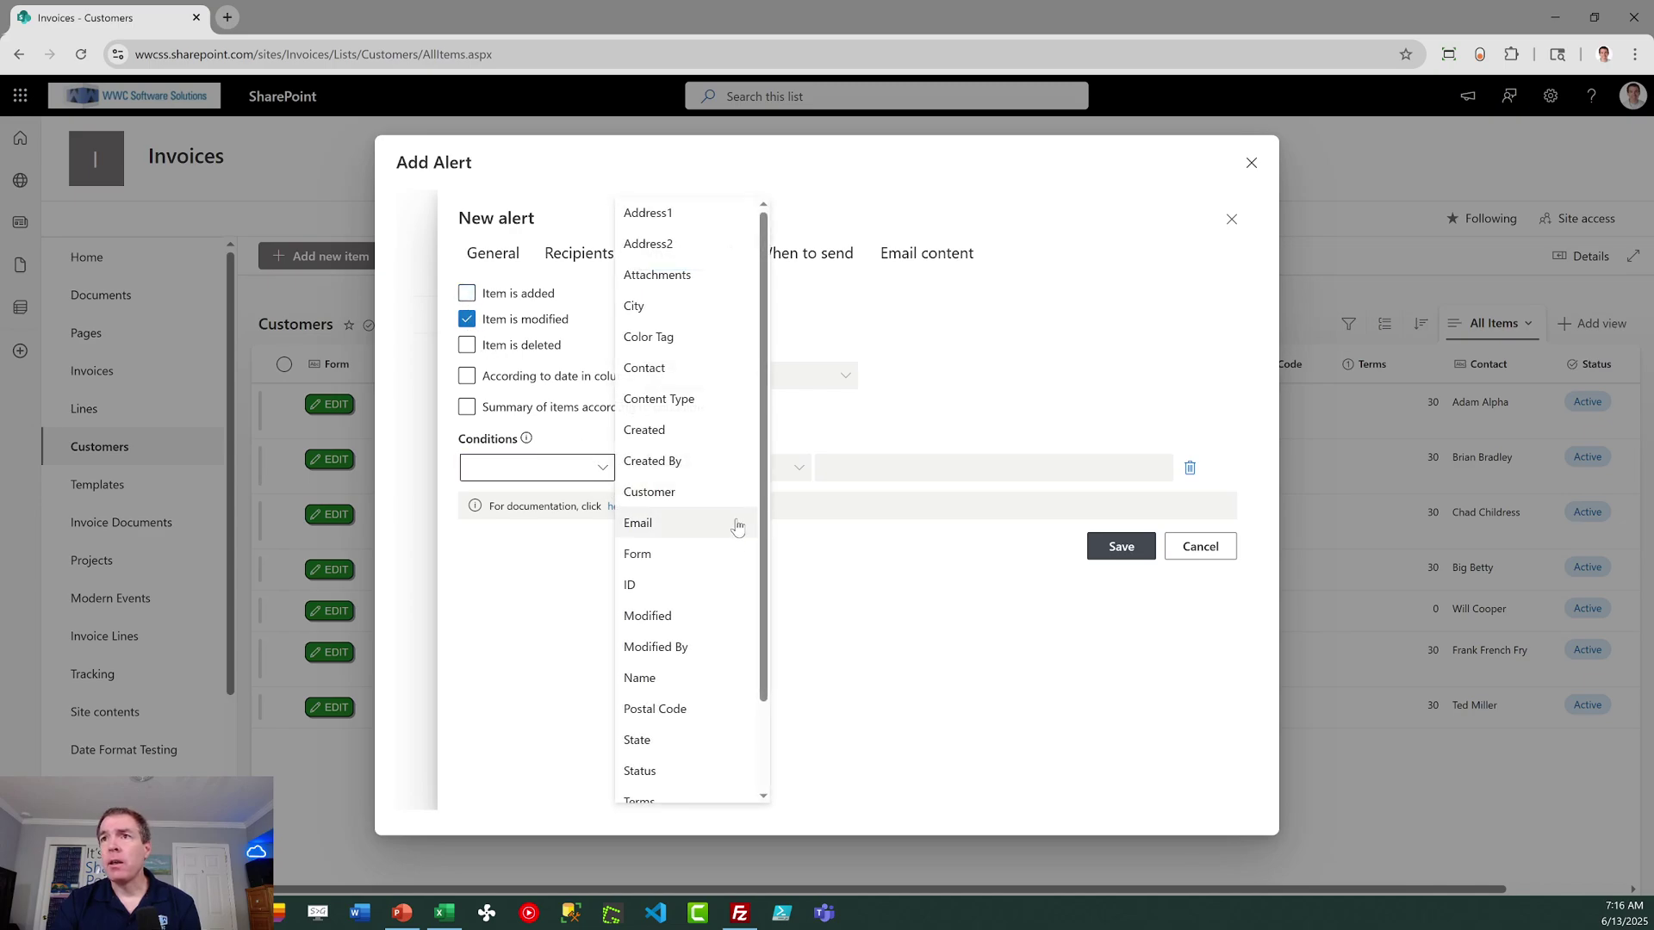
pyautogui.scroll(-2, 703, 655)
pyautogui.click(702, 671)
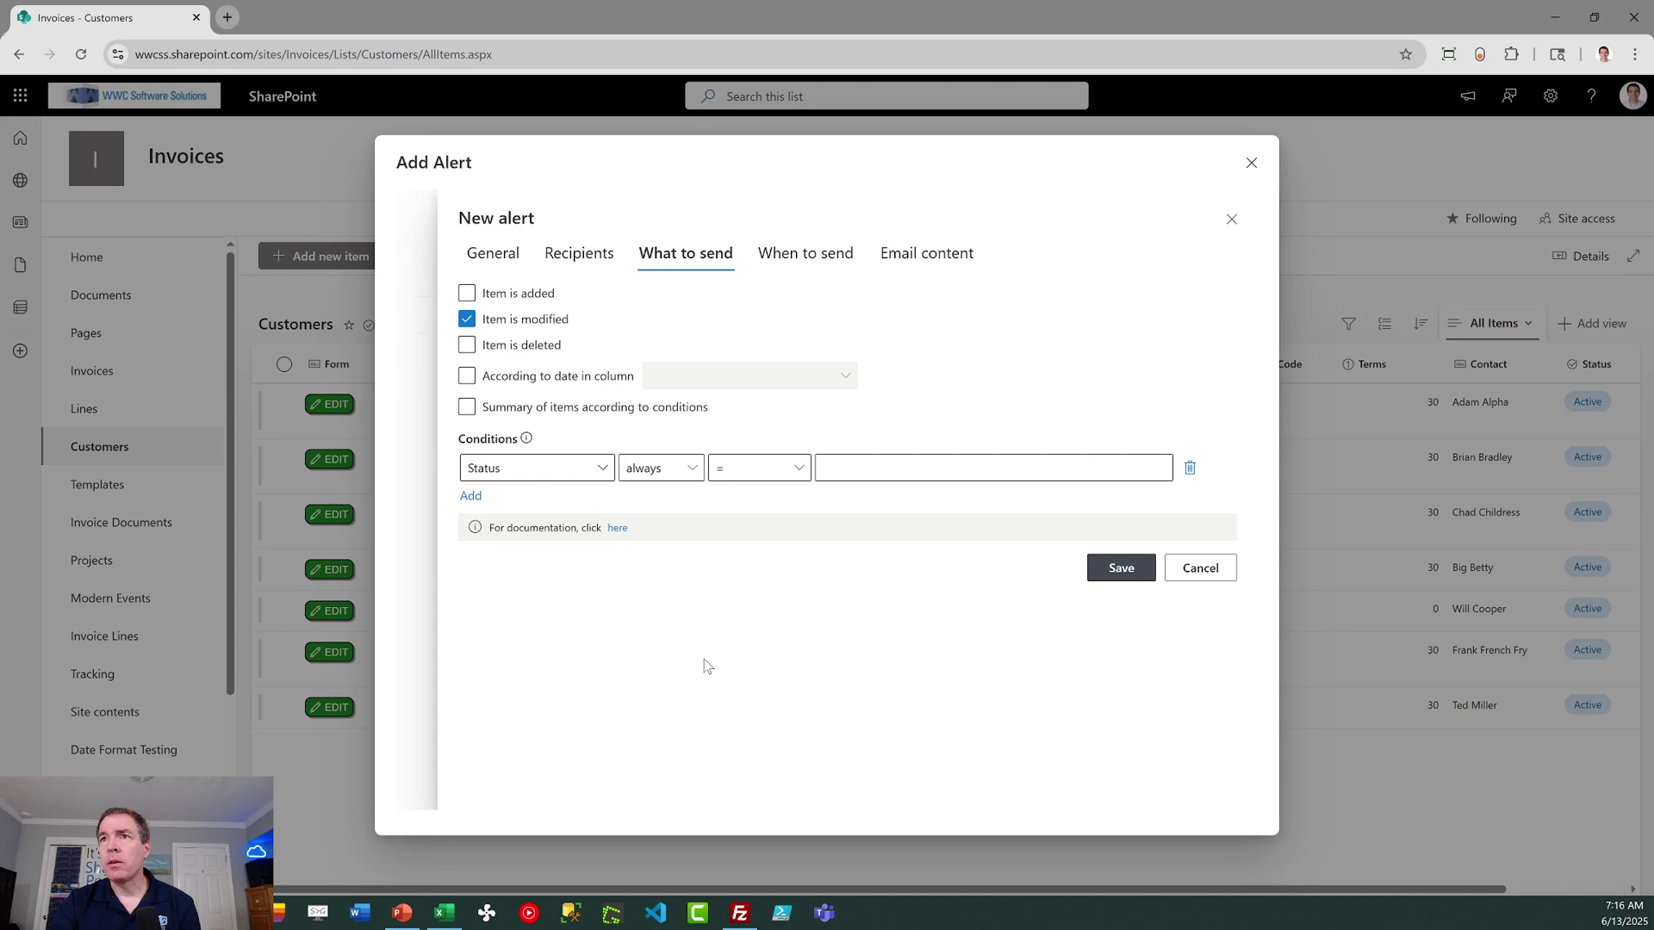
pyautogui.click(683, 473)
pyautogui.click(679, 527)
# Set the Status comparison value to 'Active' and add a second condition row
pyautogui.click(841, 465)
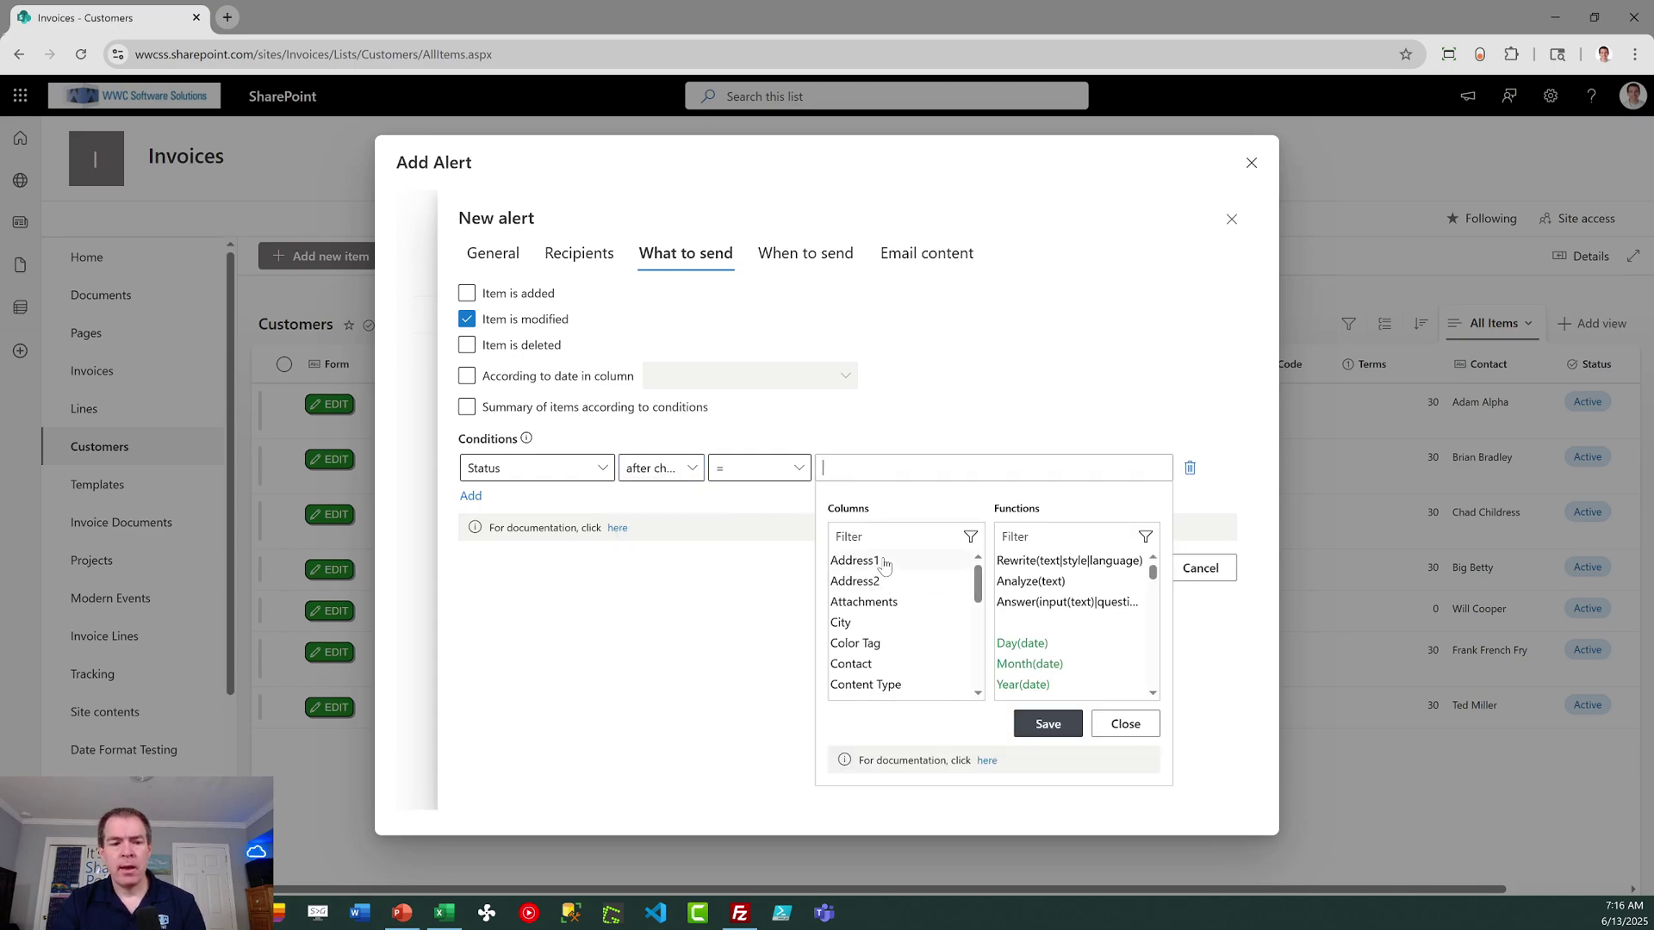
pyautogui.write('Active')
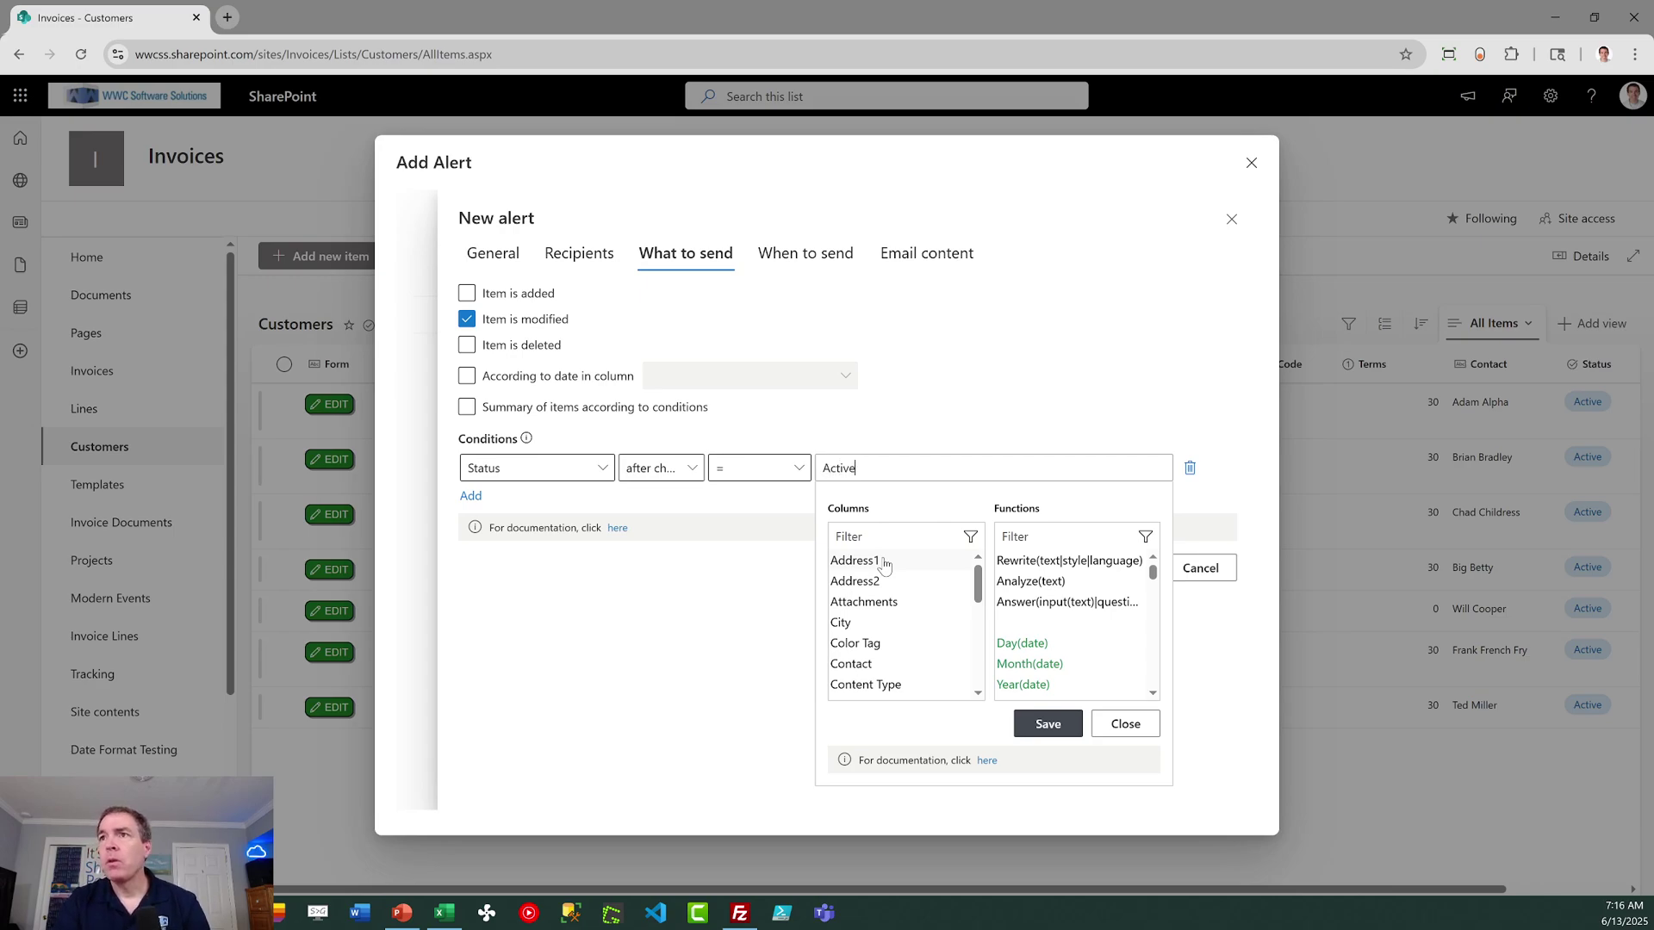
pyautogui.click(1026, 731)
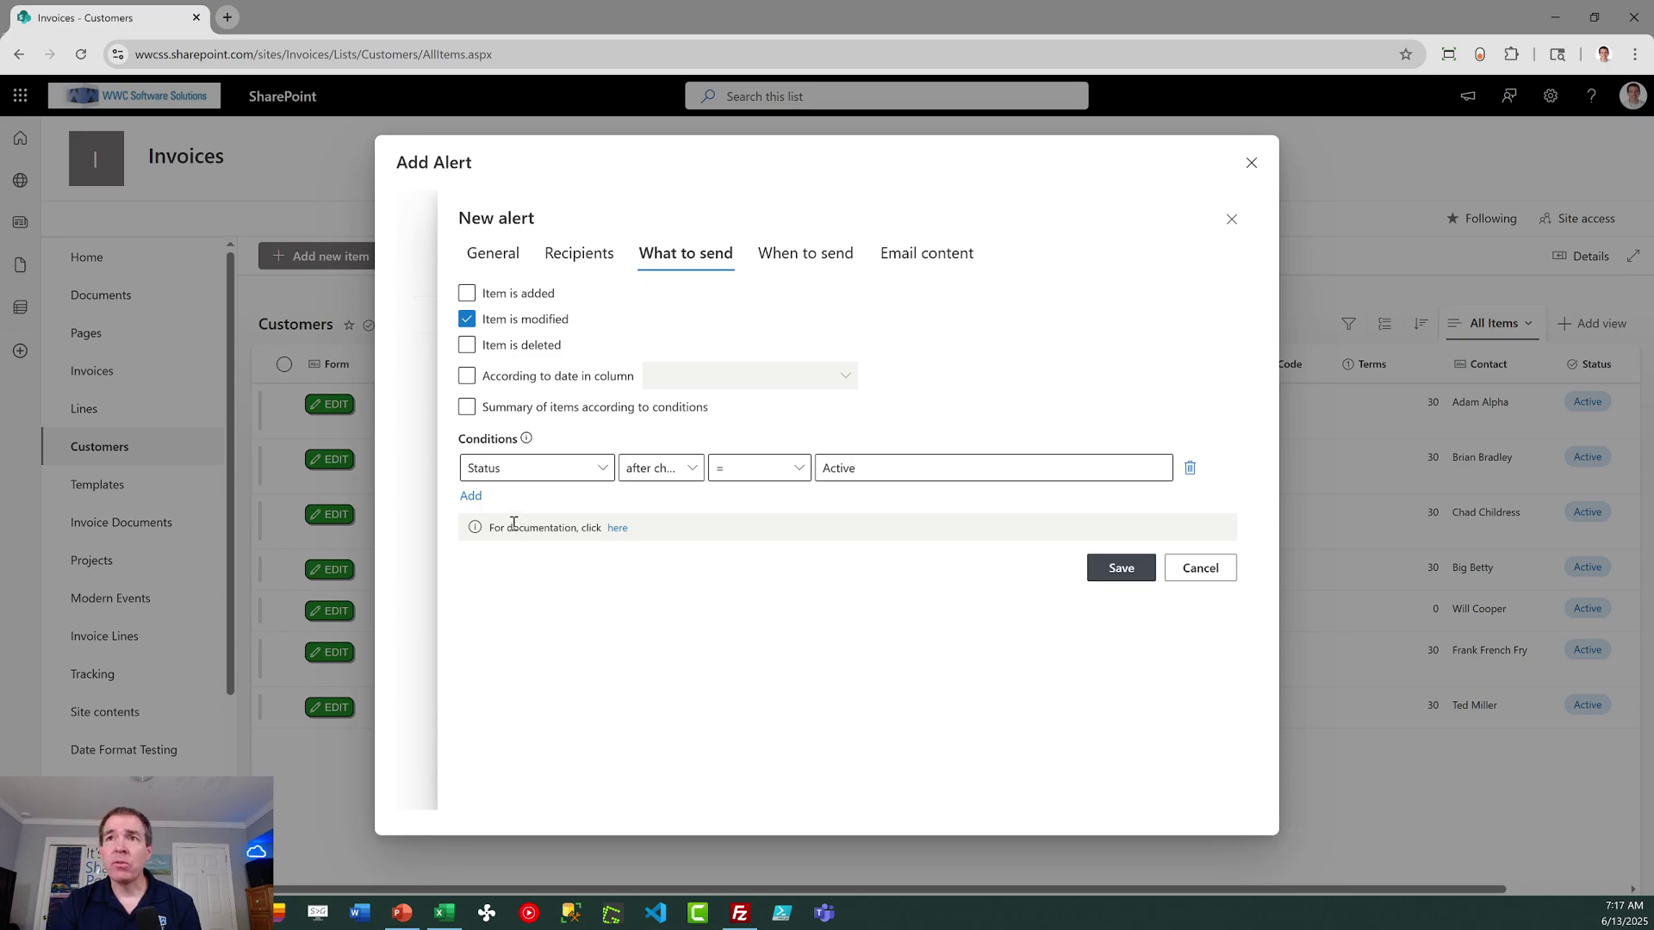
pyautogui.click(471, 496)
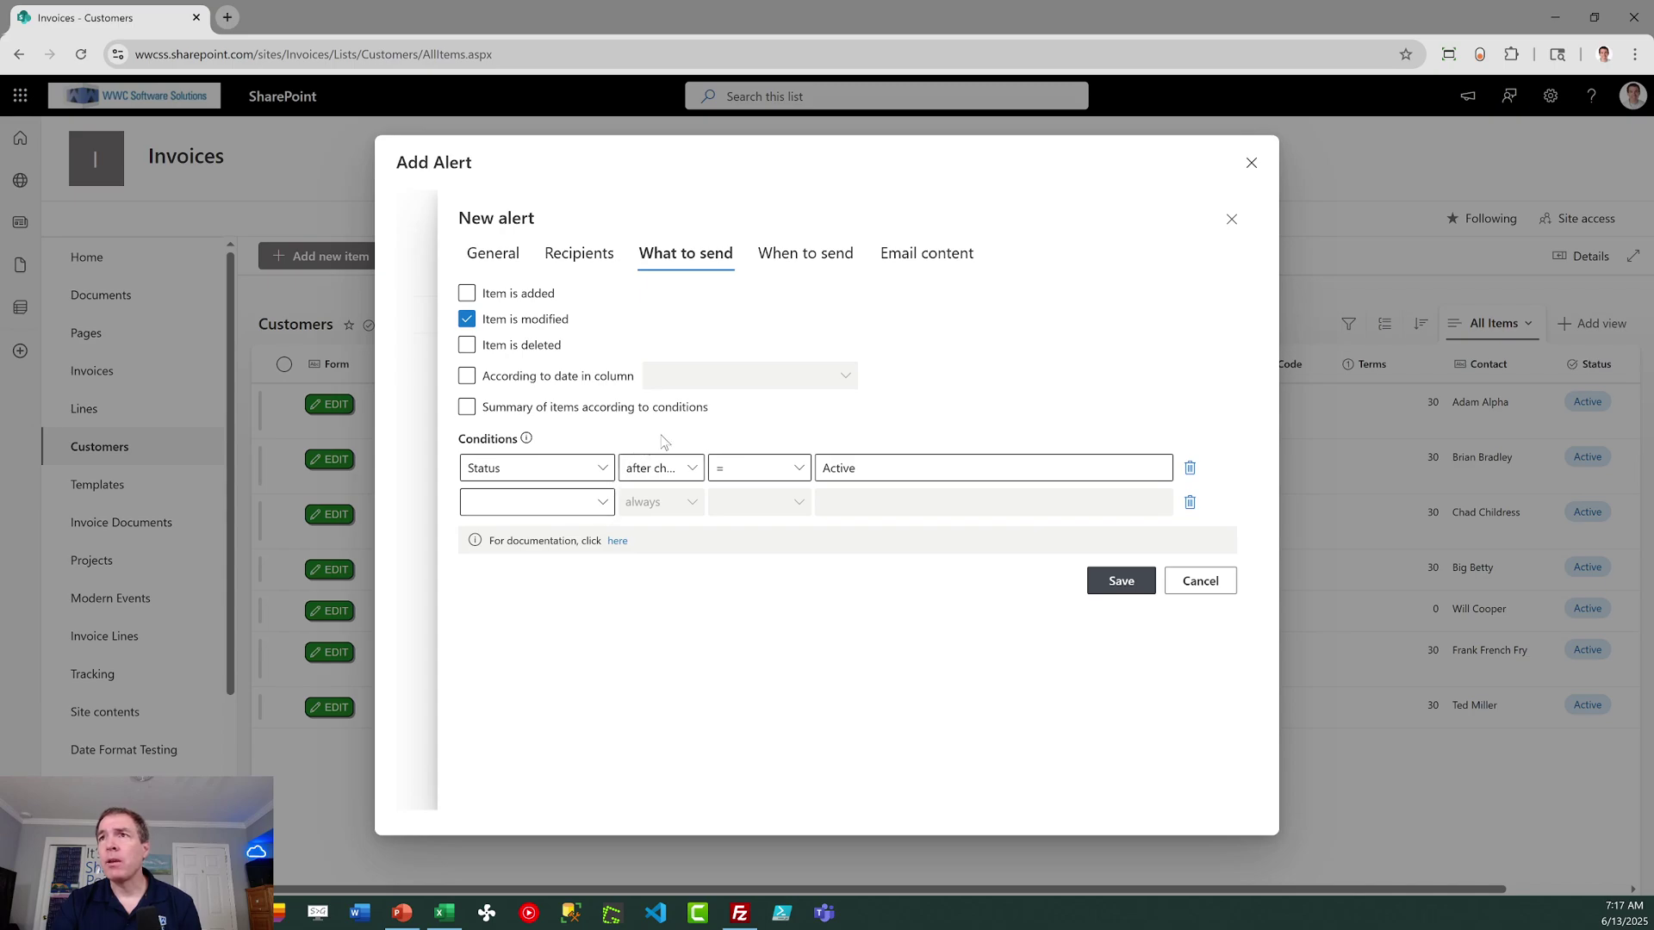
# Review the When to send and Email content tabs, then cancel the alert and close Add Alert
pyautogui.click(812, 256)
pyautogui.click(900, 256)
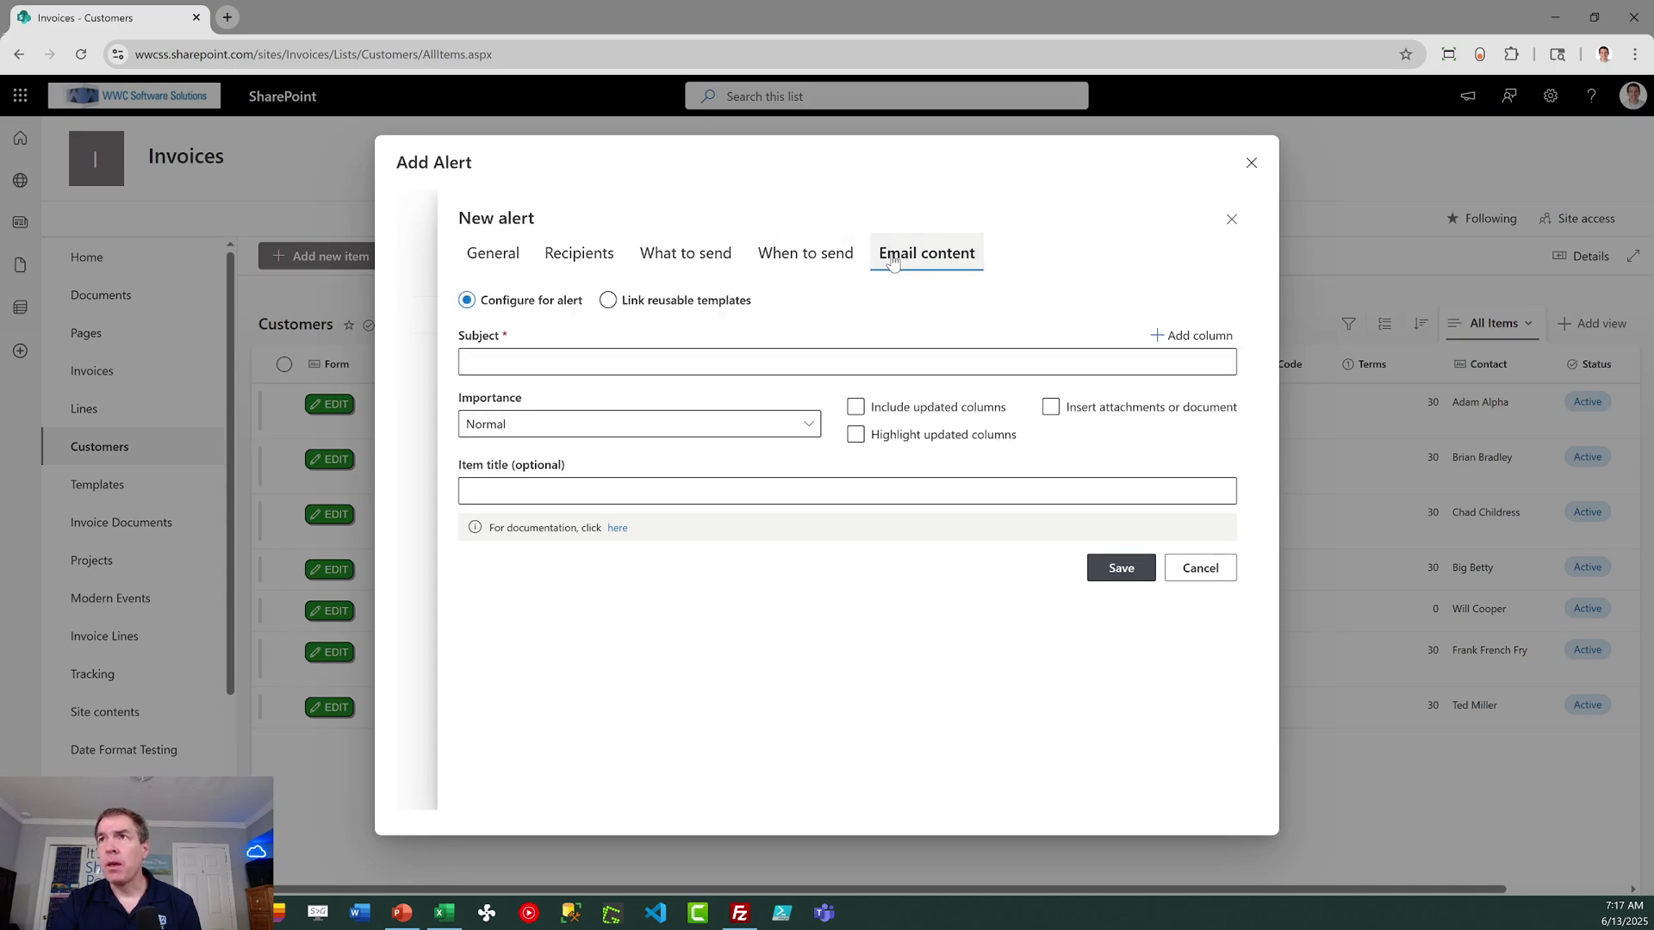
pyautogui.click(801, 255)
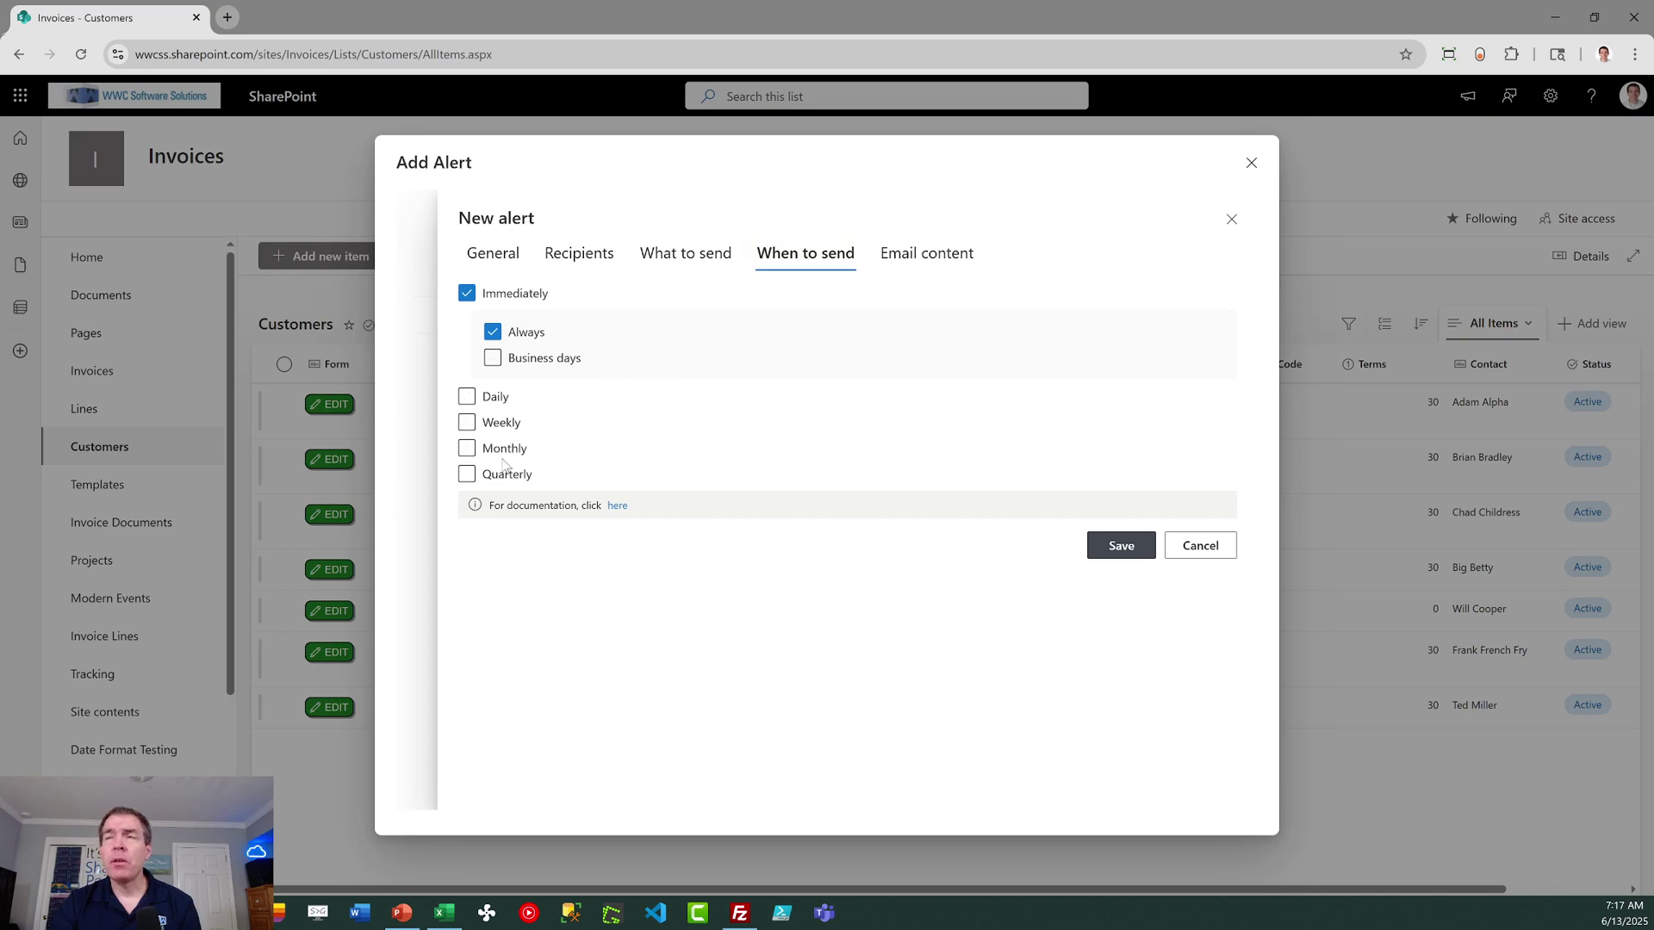
pyautogui.click(962, 265)
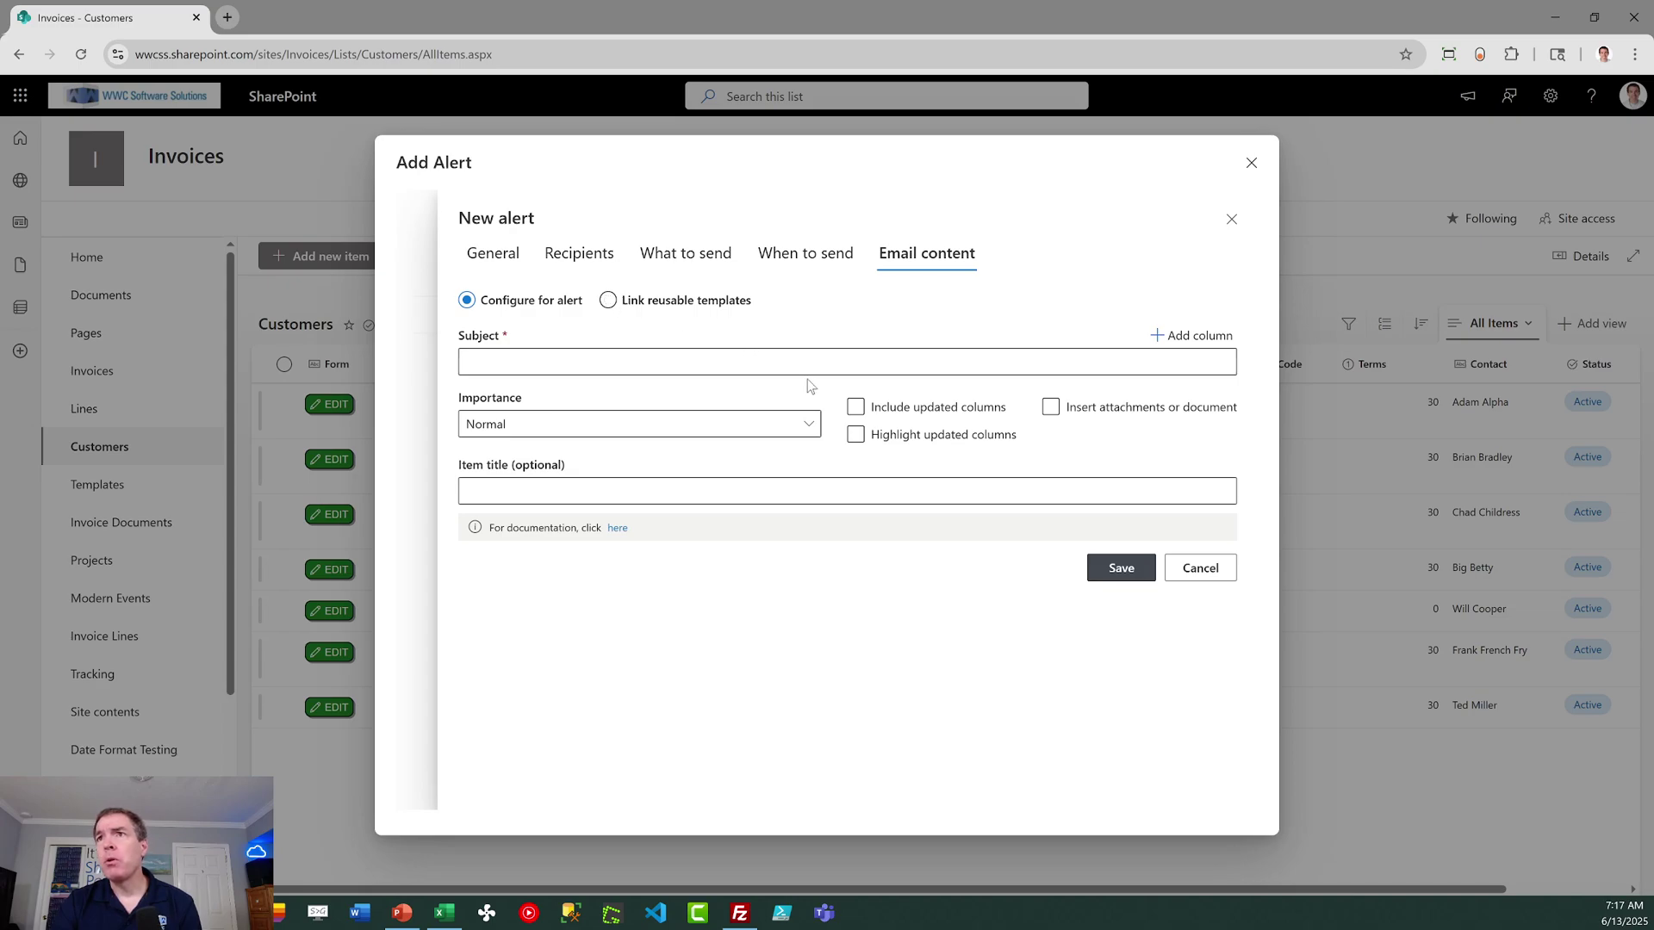
pyautogui.click(1192, 569)
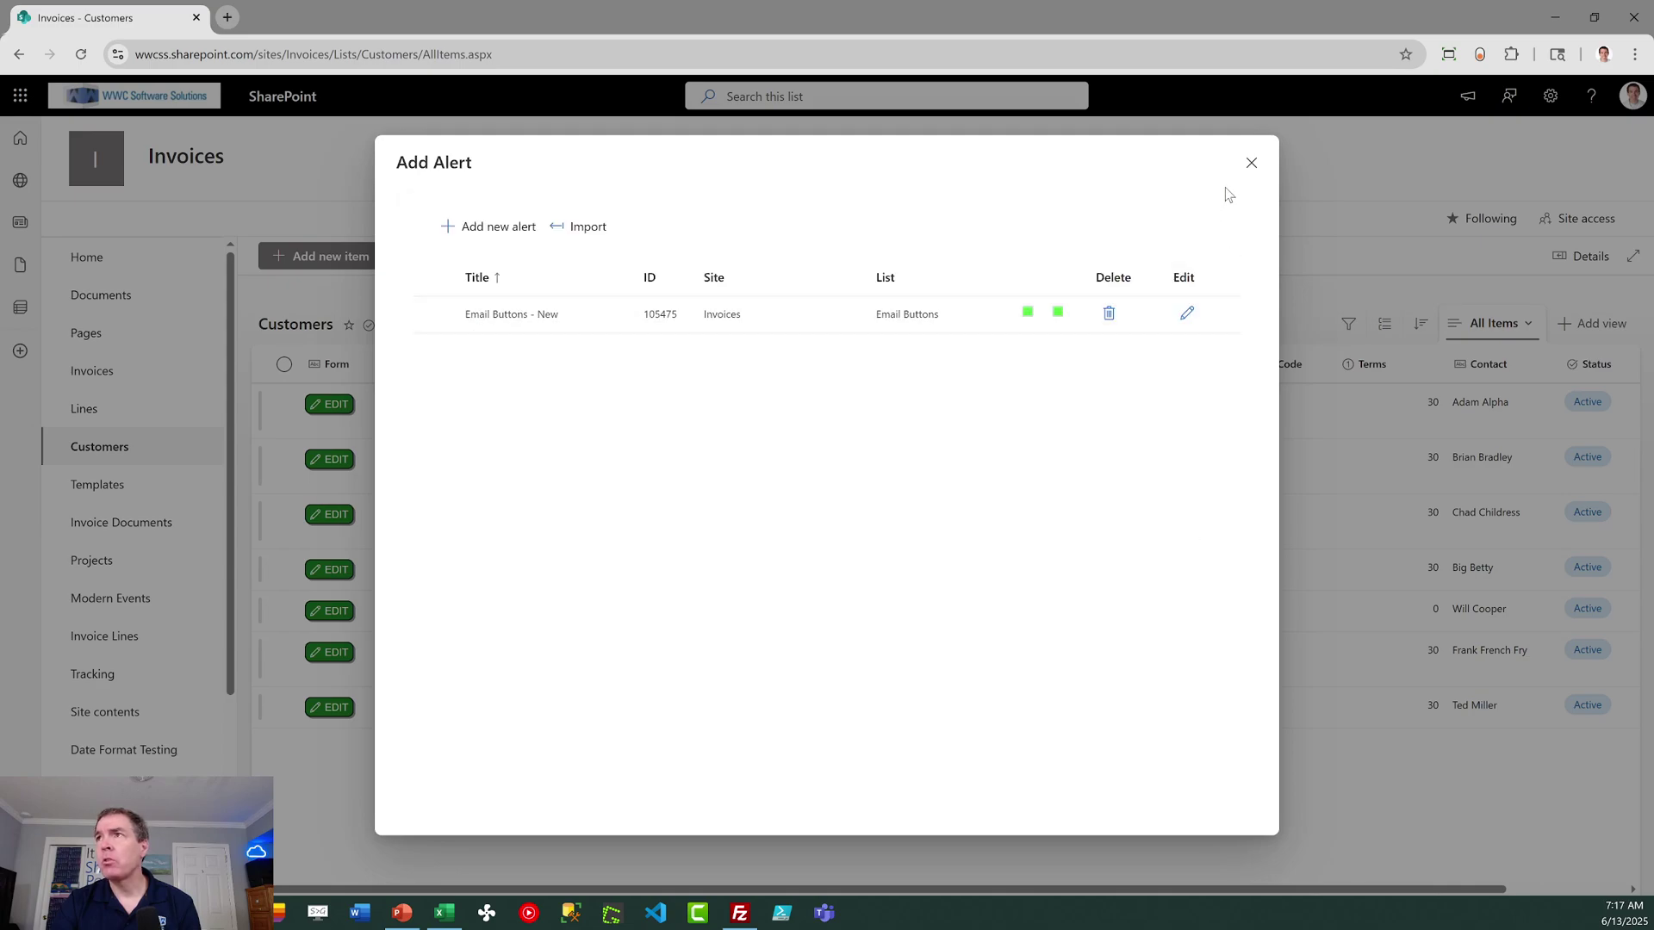
pyautogui.click(1251, 163)
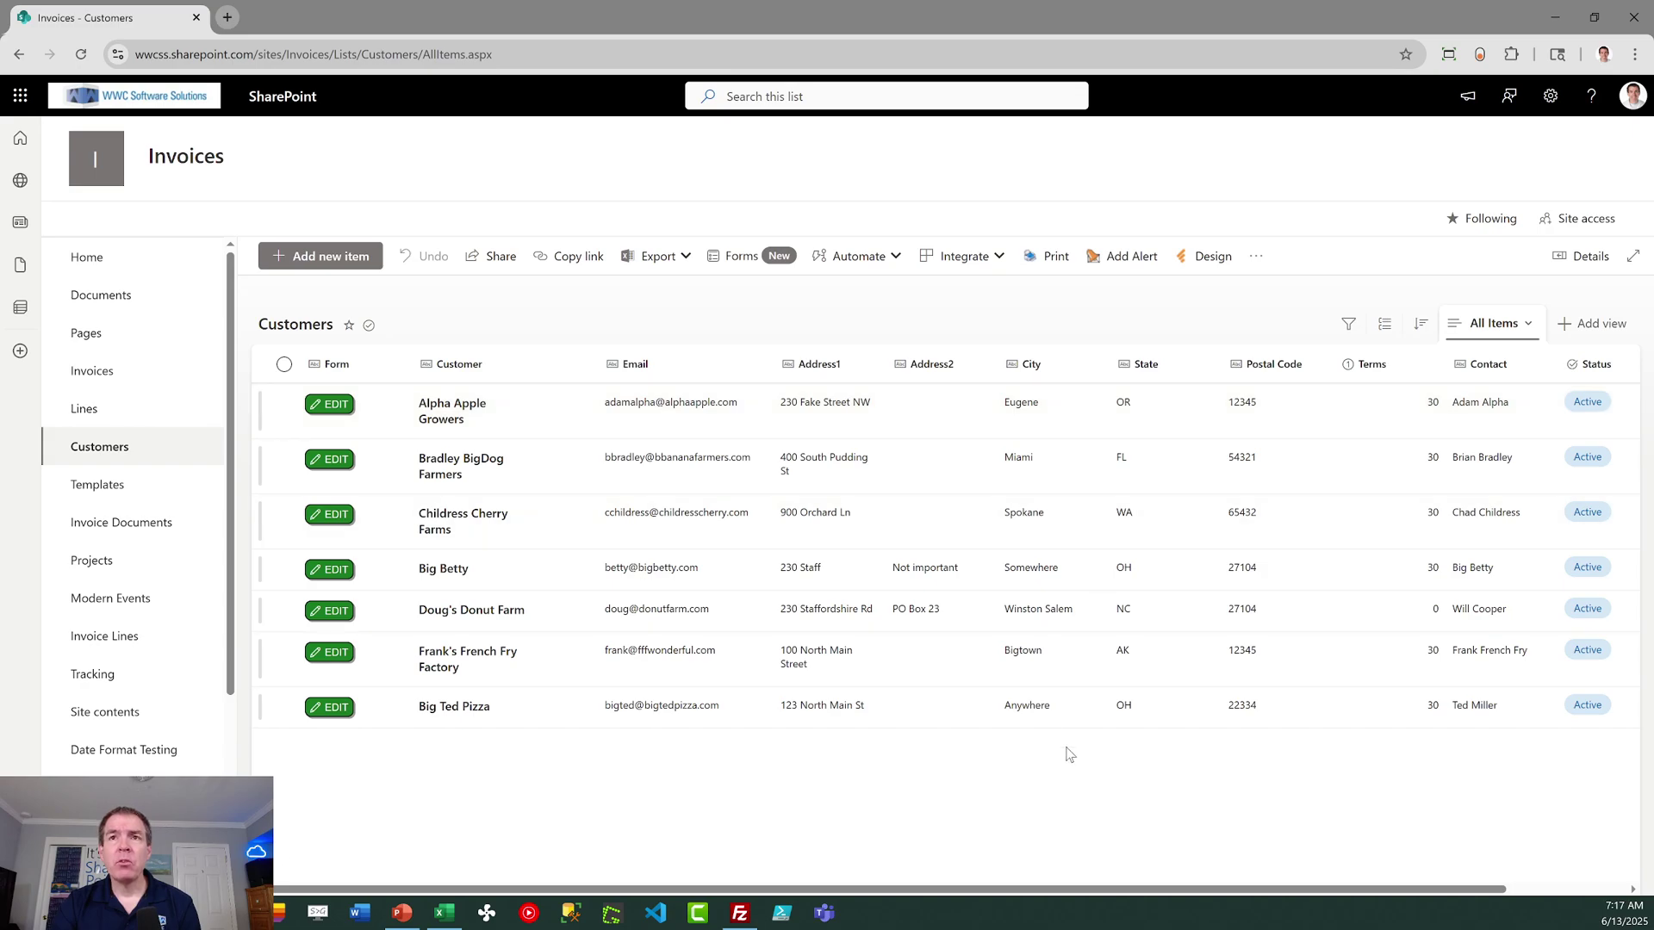